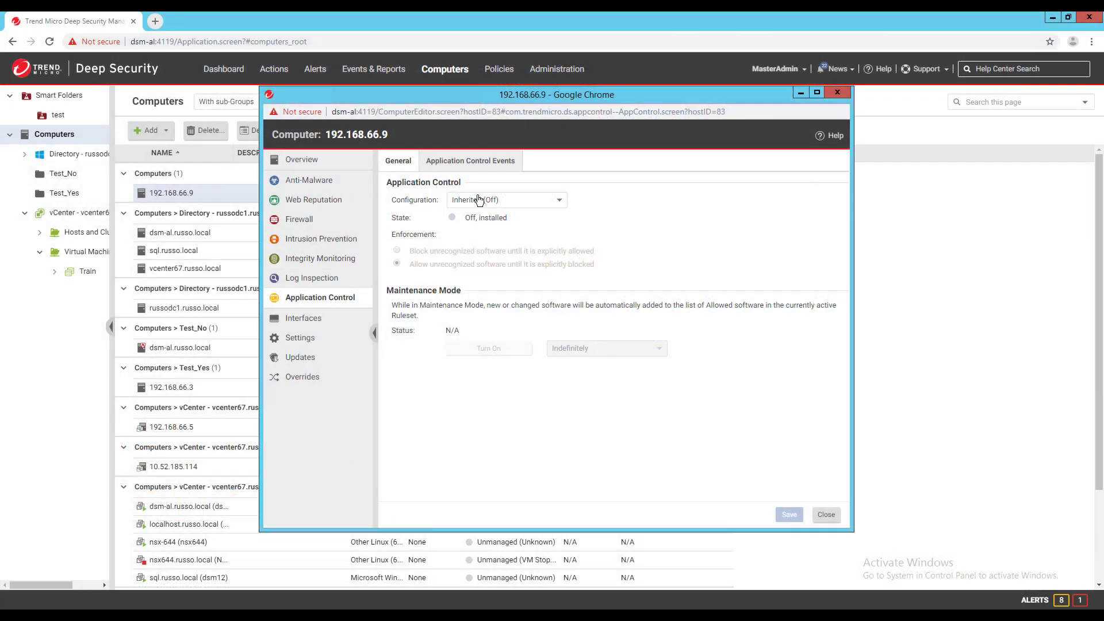
Set Application Control to On for 192.168.66.9, save, and inspect the inventory scan events
left_click(479, 200)
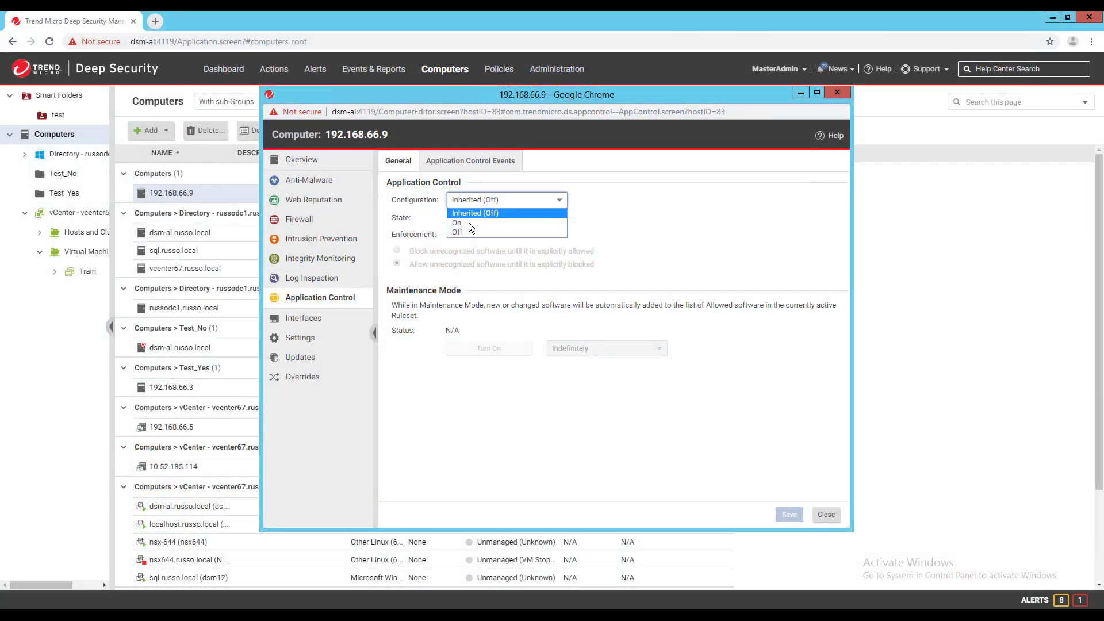
left_click(468, 223)
left_click(786, 515)
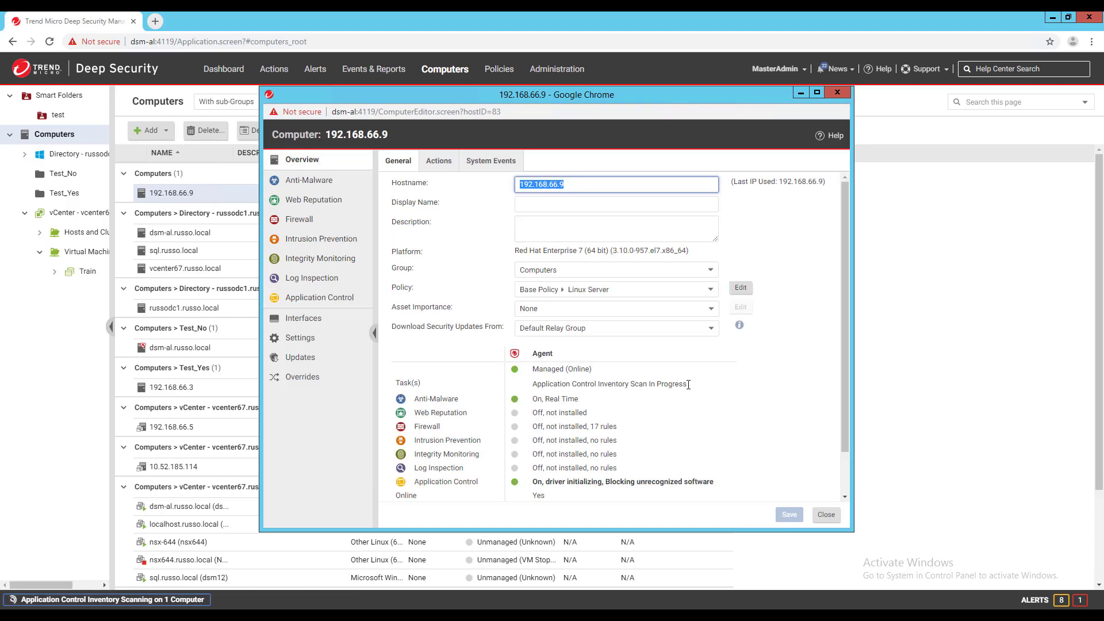
left_click_drag(688, 383, 626, 389)
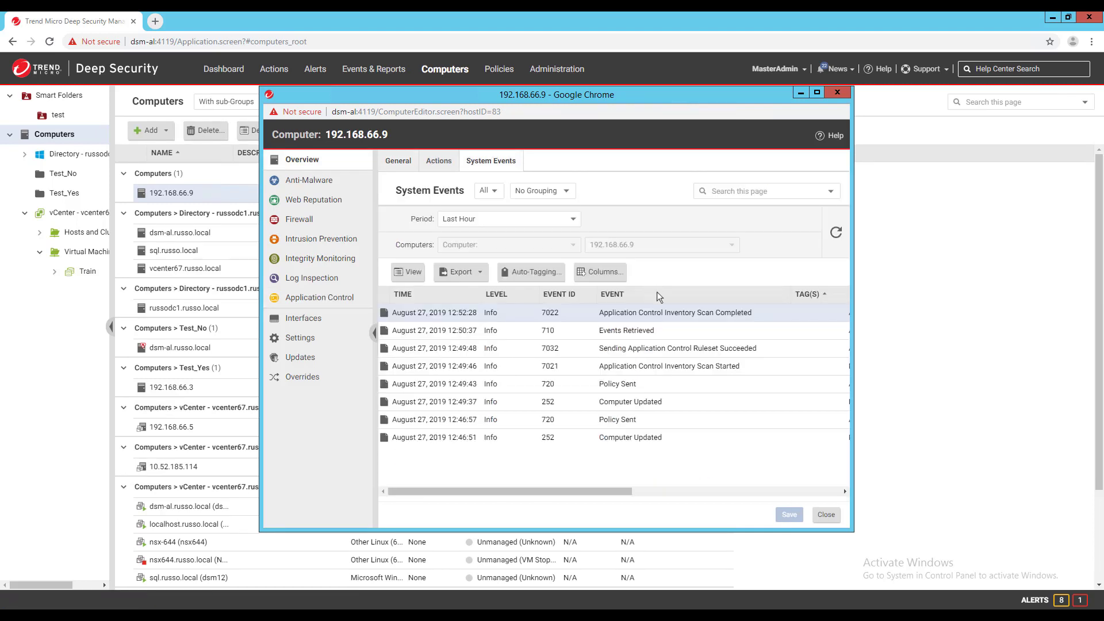
double_click(670, 312)
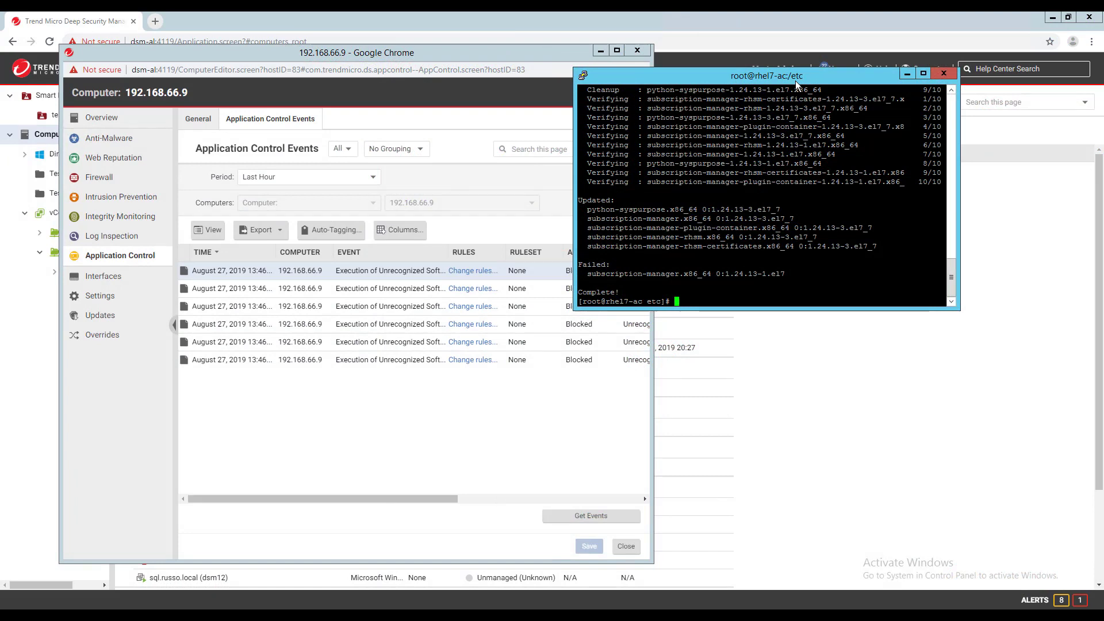
Run python /tmp/update5.py on the host and view its blocked event
type("python /tmp/")
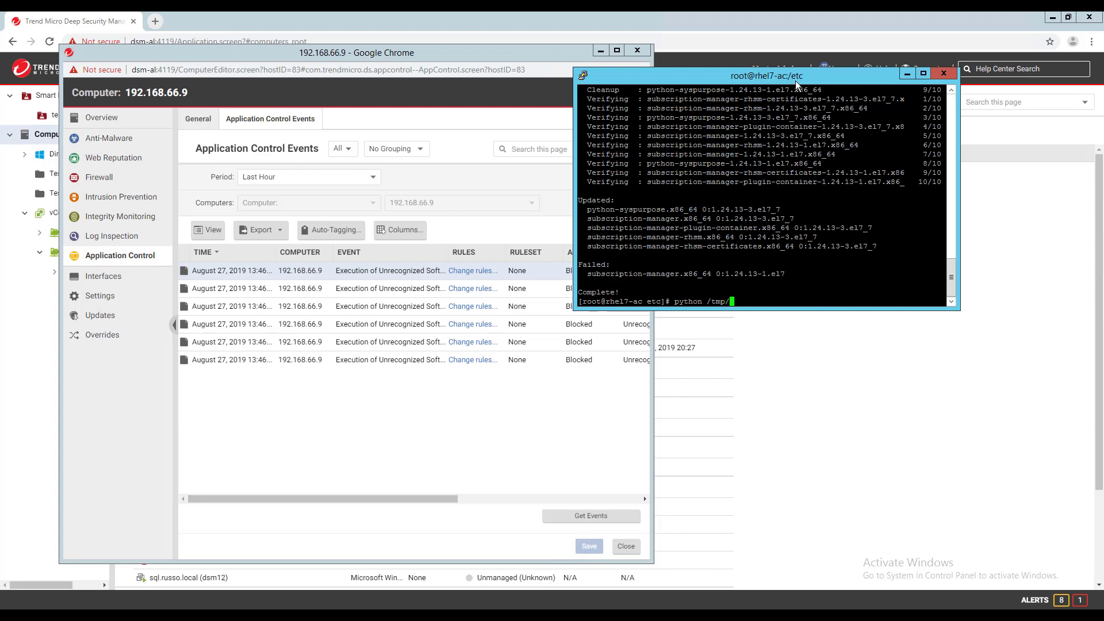
type("update5.py")
key("Return")
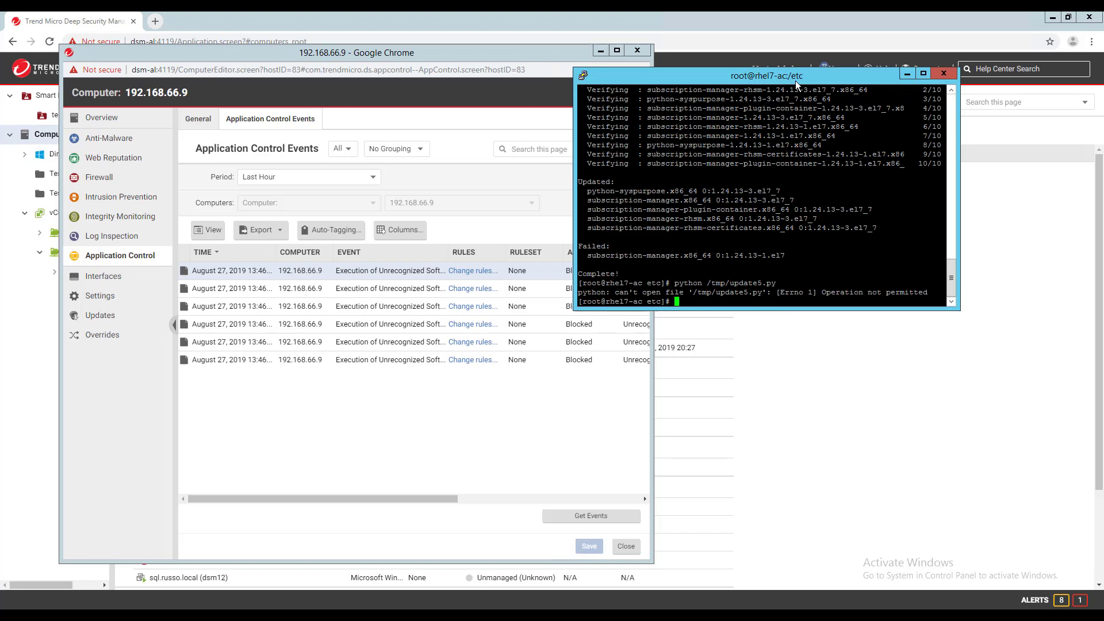
double_click(270, 345)
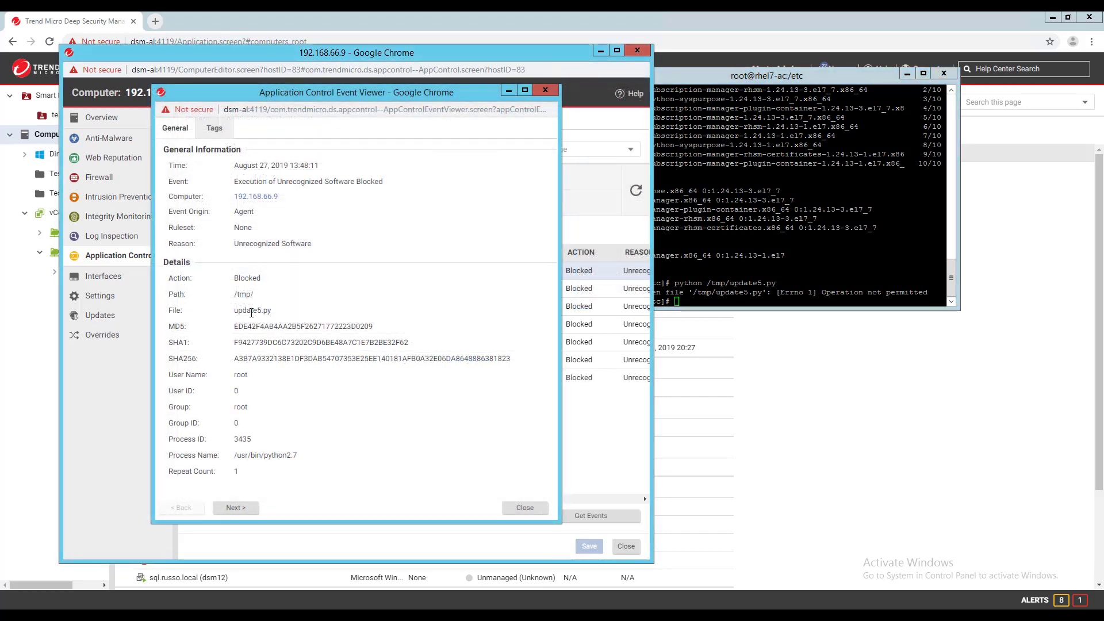
left_click_drag(233, 310, 288, 309)
left_click(295, 307)
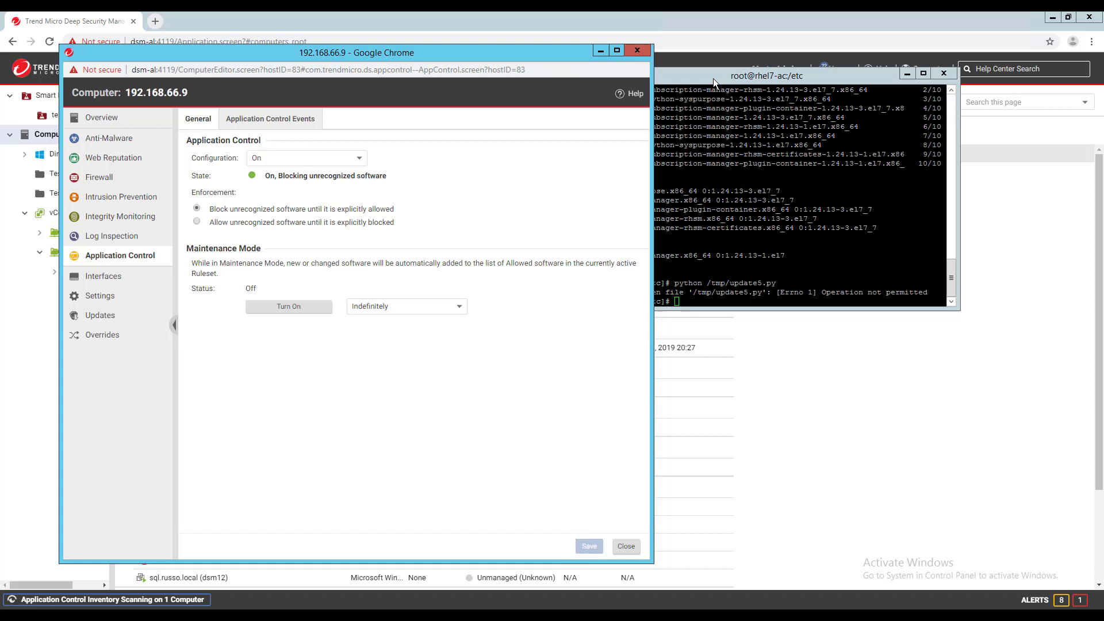
Rerun update5.py, clear the terminal, and run python /tmp/update7.py
left_click(713, 78)
key("Up")
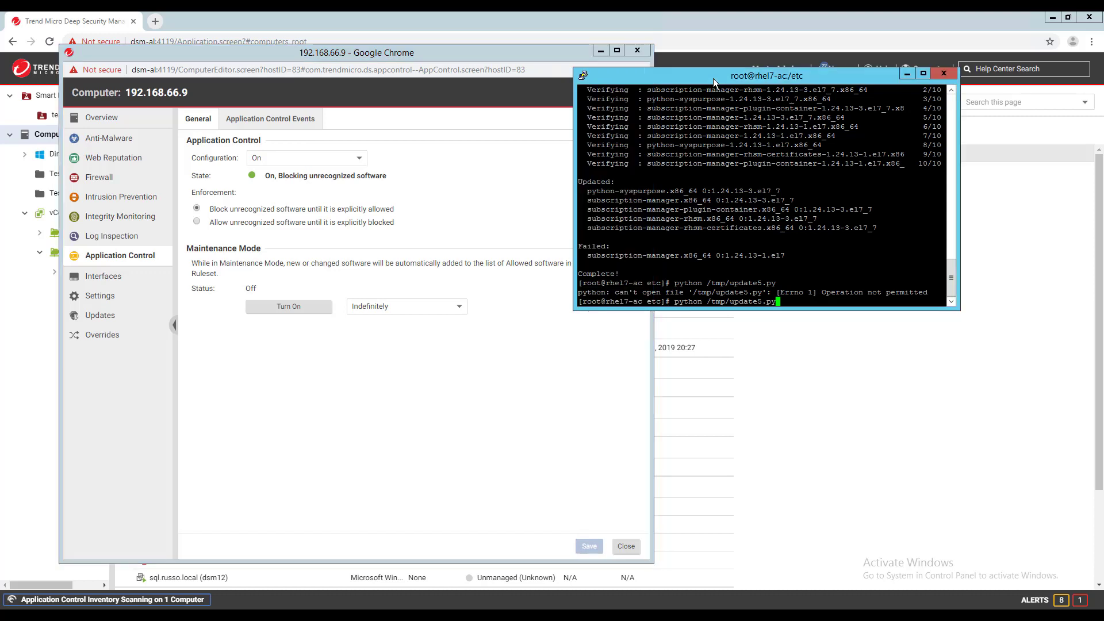
key("Return")
key("ctrl+l")
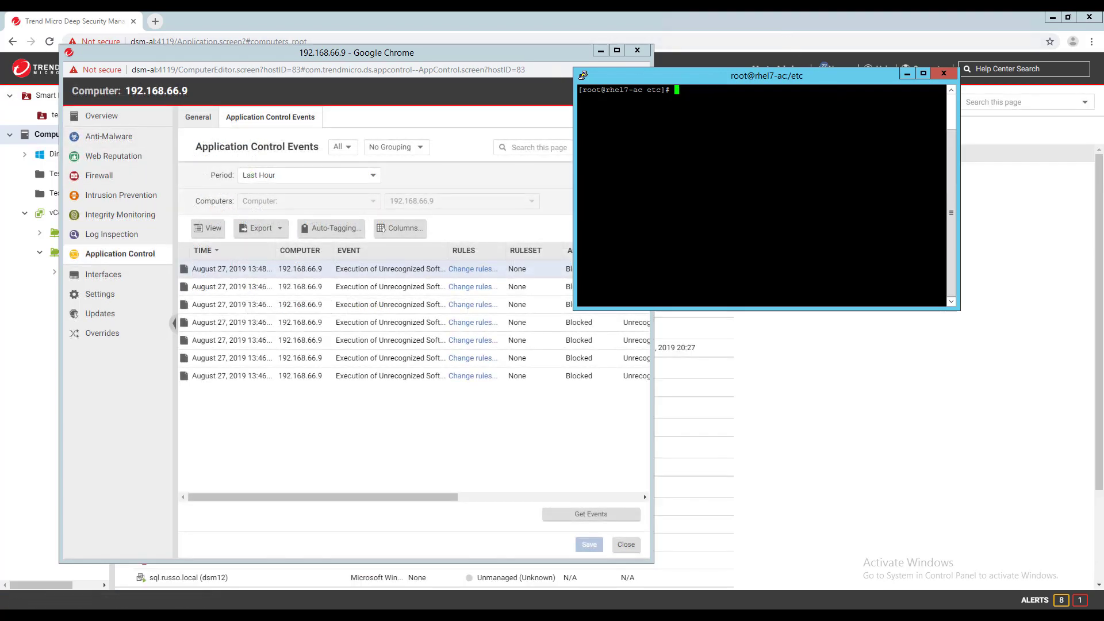
type("python /")
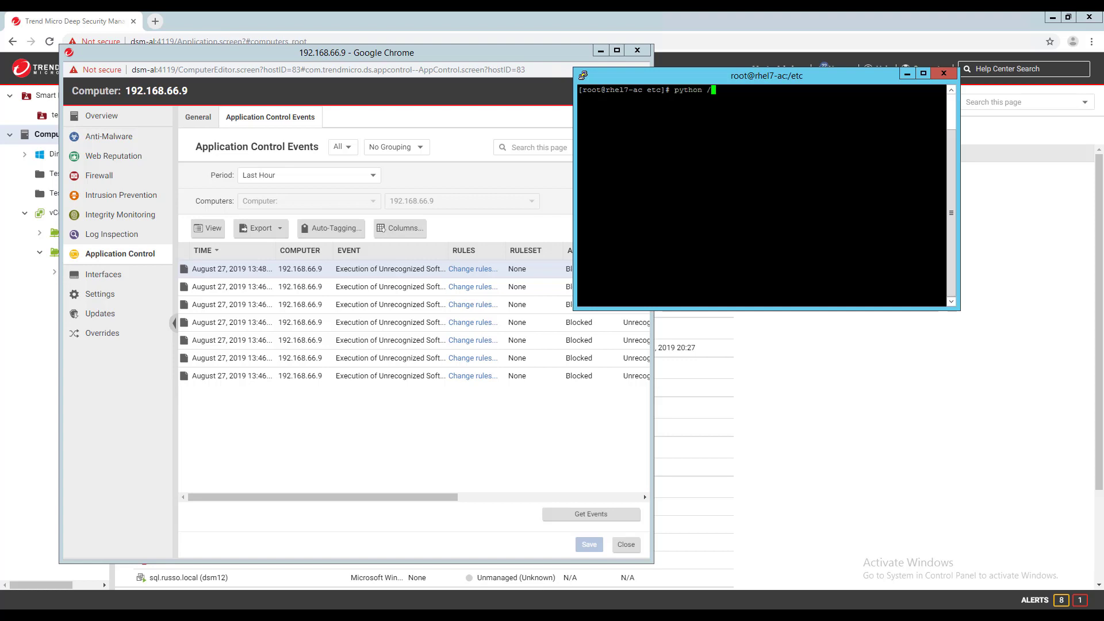
type("tmp/update7.py")
key("Return")
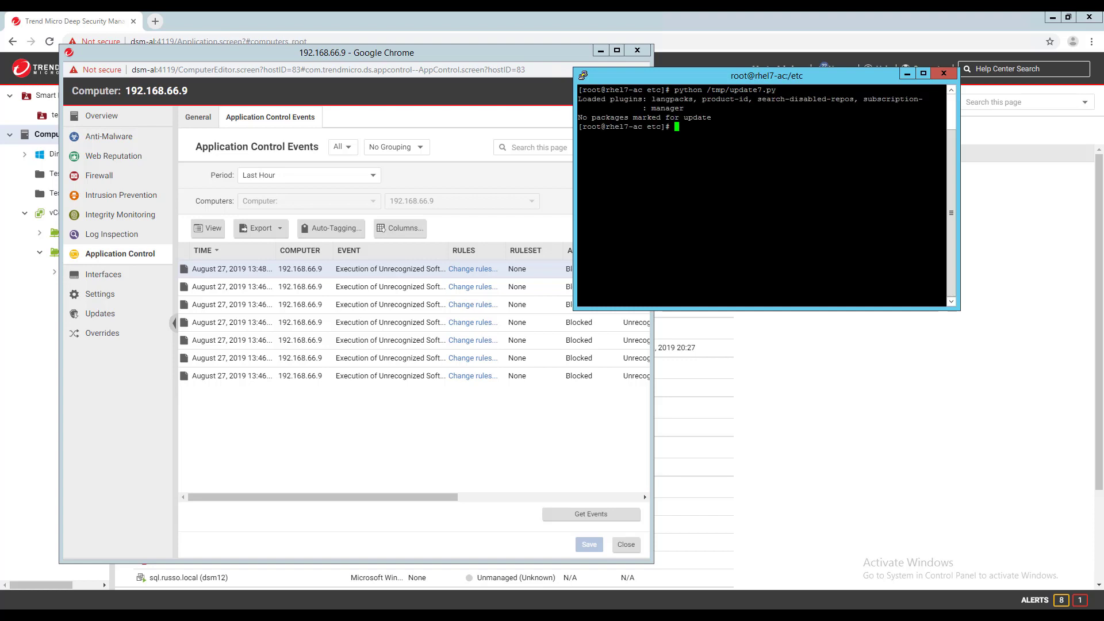
Fetch the latest events and inspect the Allowed event for update7.py
left_click(478, 57)
left_click(632, 185)
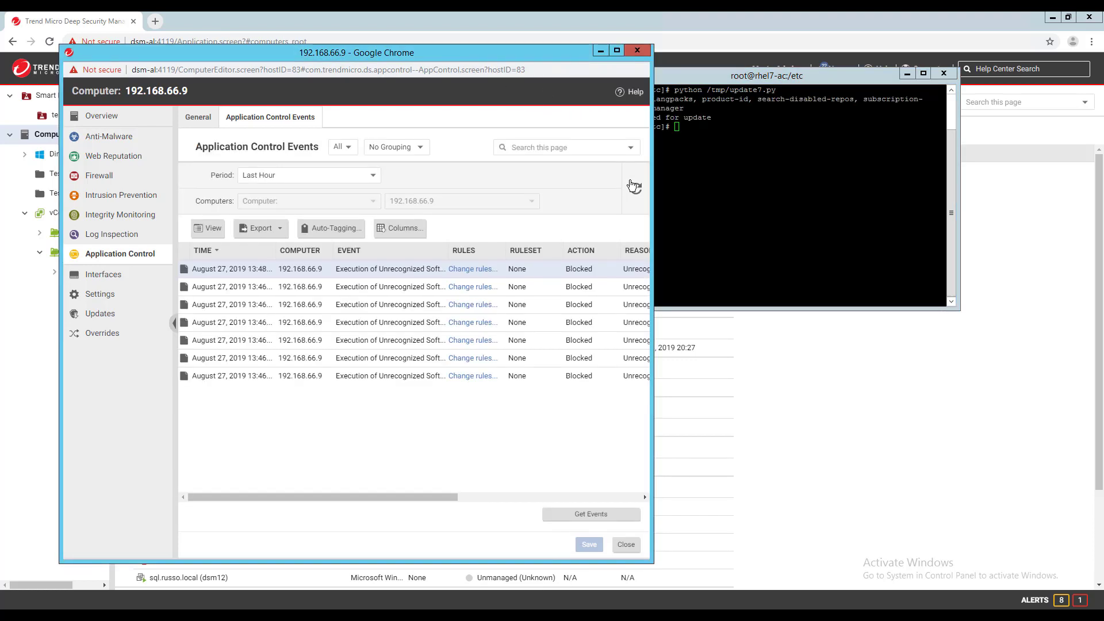
left_click(565, 515)
double_click(292, 268)
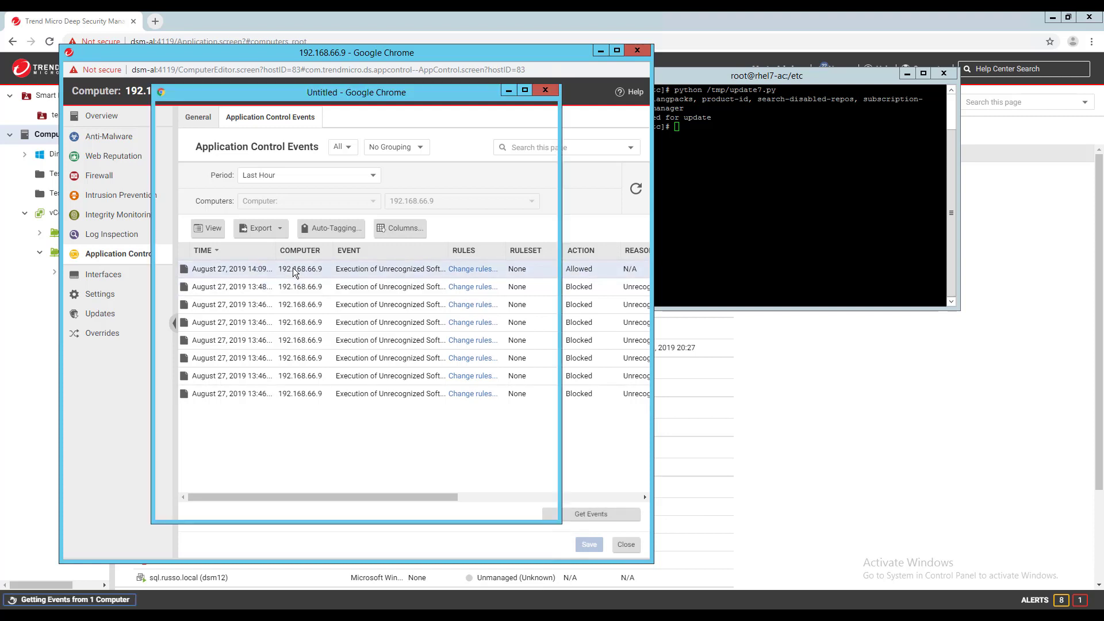
double_click(252, 311)
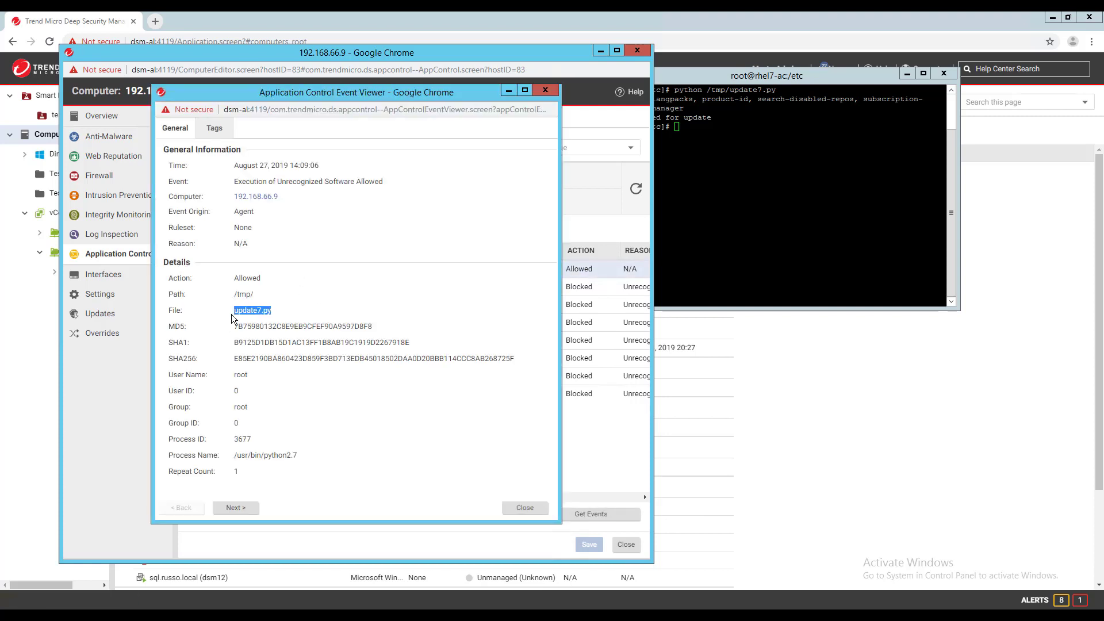
double_click(243, 277)
left_click(306, 392)
left_click(525, 508)
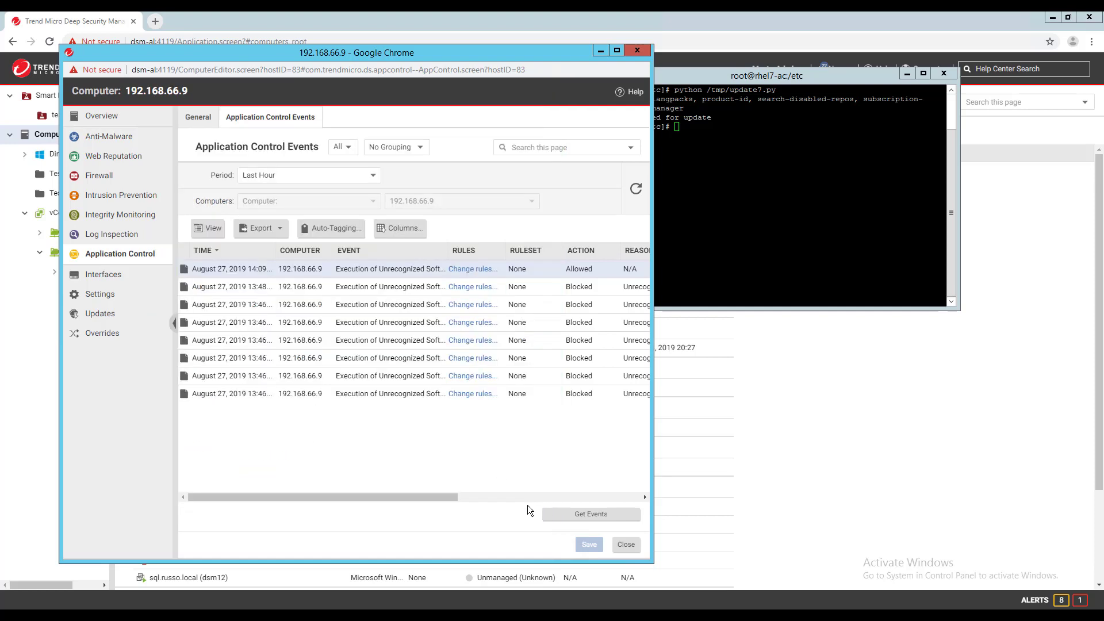
Create an allow rule for update7.py's hash in ruleset 192.168.66.9_2
left_click(470, 270)
left_click(228, 375)
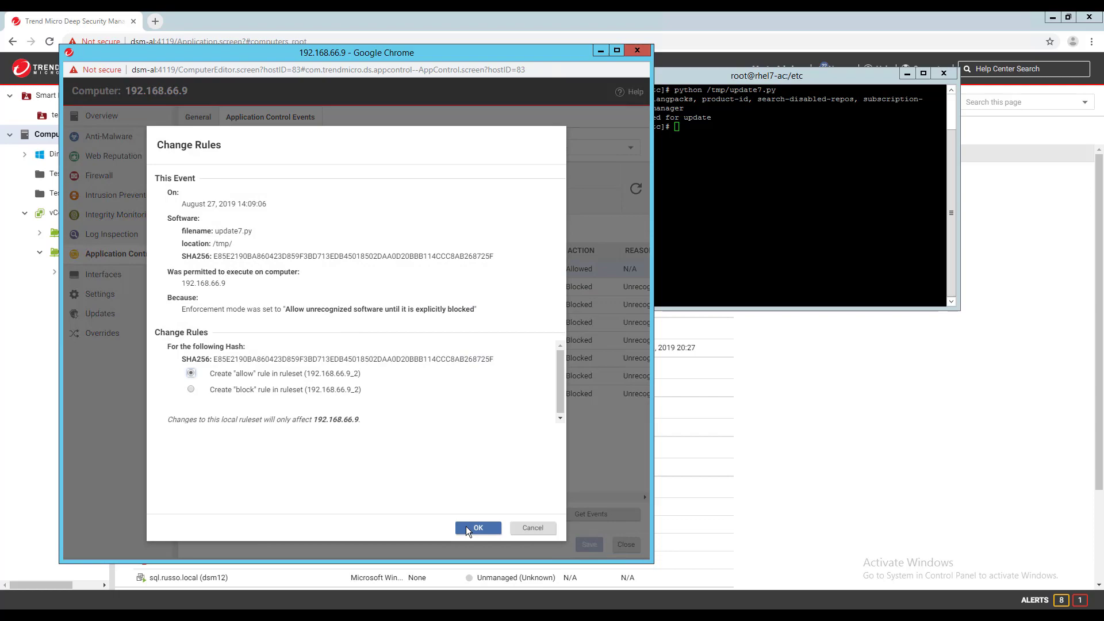
left_click(477, 527)
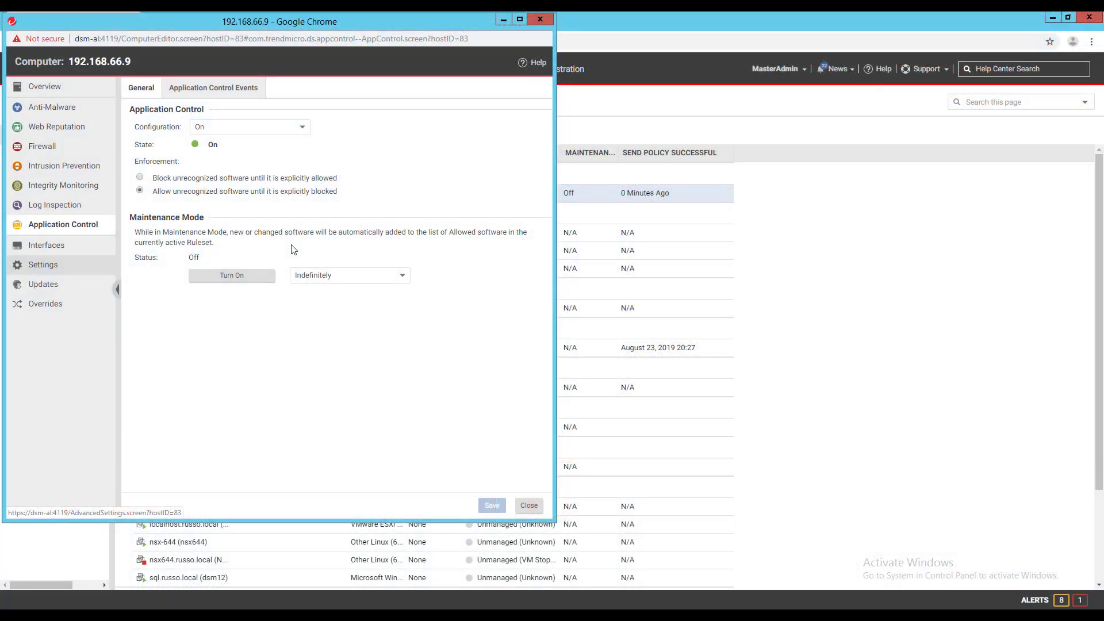
Turn maintenance mode on indefinitely for 192.168.66.9, then turn it off
left_click(251, 276)
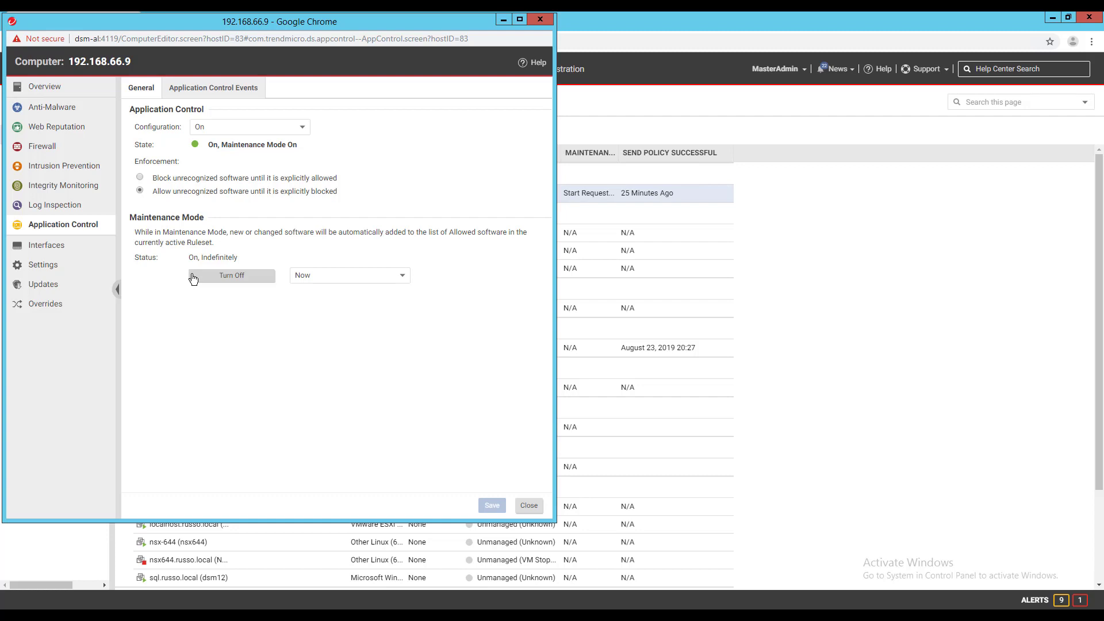
left_click(212, 277)
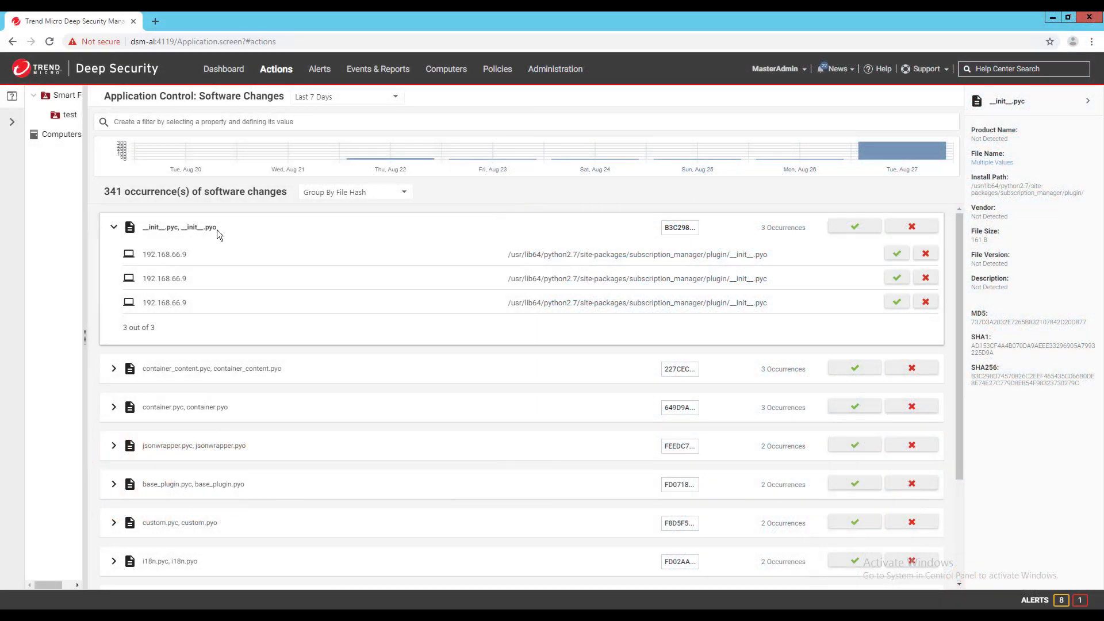
Group the software changes by computer and expand the list
left_click(348, 192)
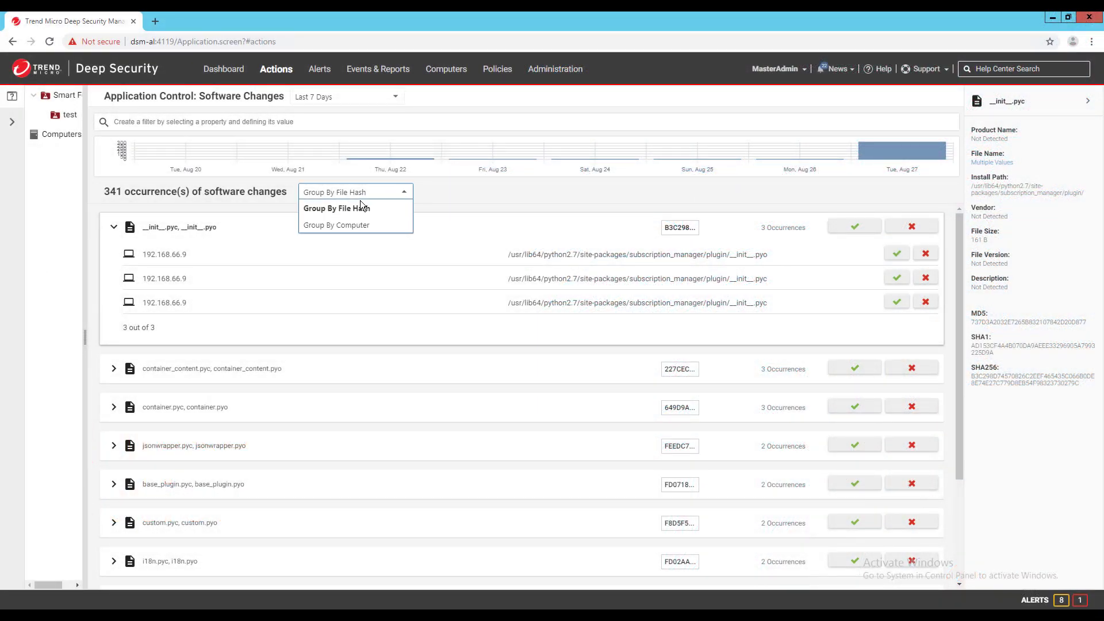
left_click(352, 230)
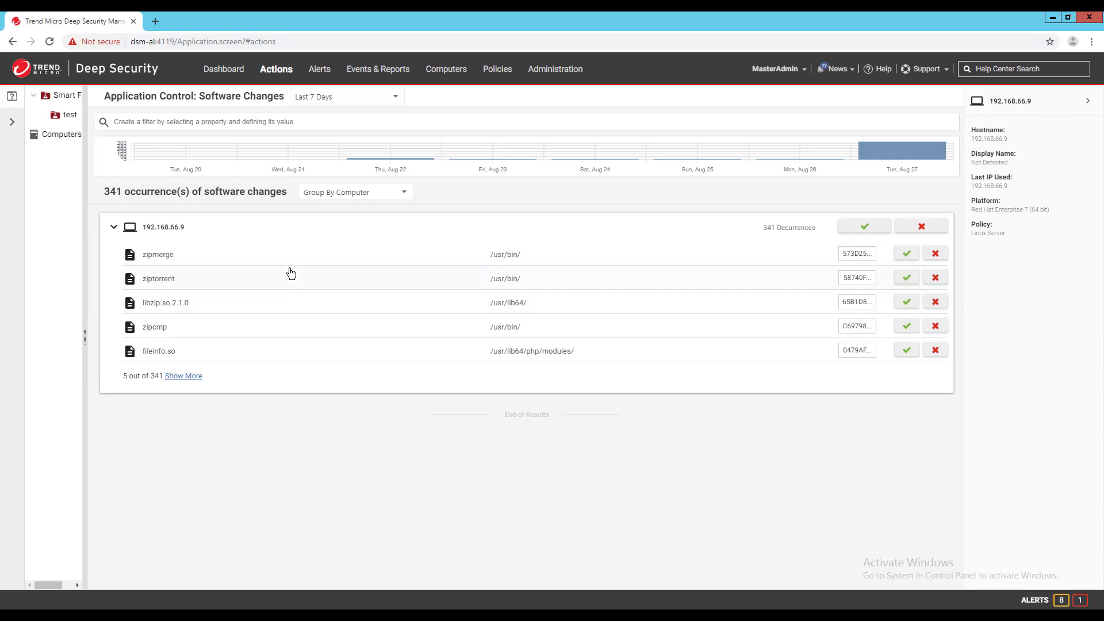
left_click(190, 376)
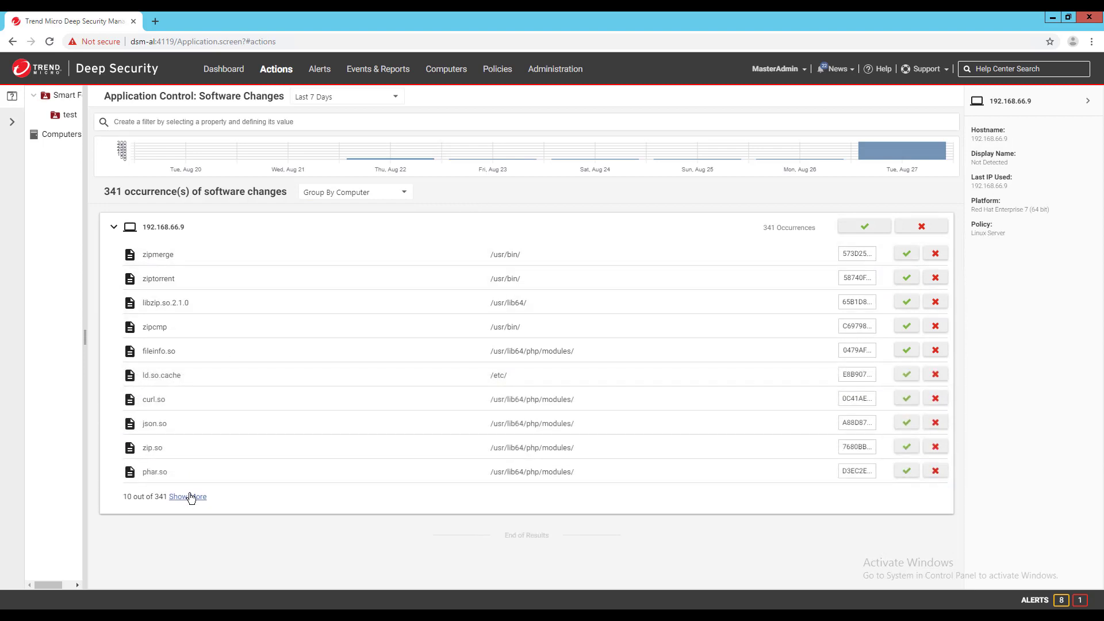
left_click(189, 493)
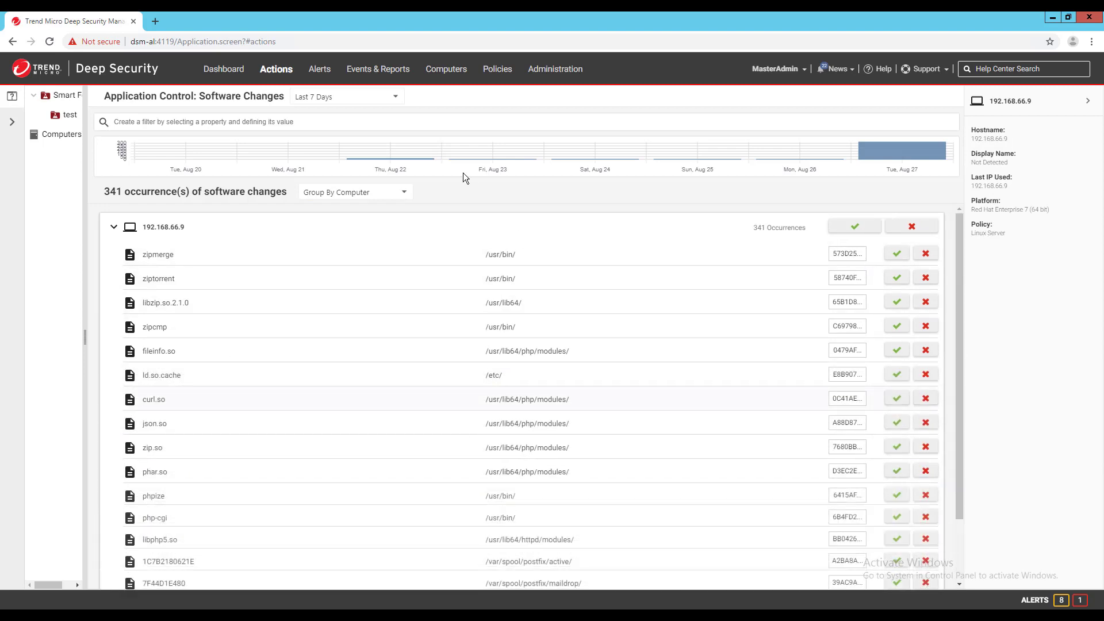
Regroup the changes by file hash and allow all the __init__.pyc changes
left_click(406, 195)
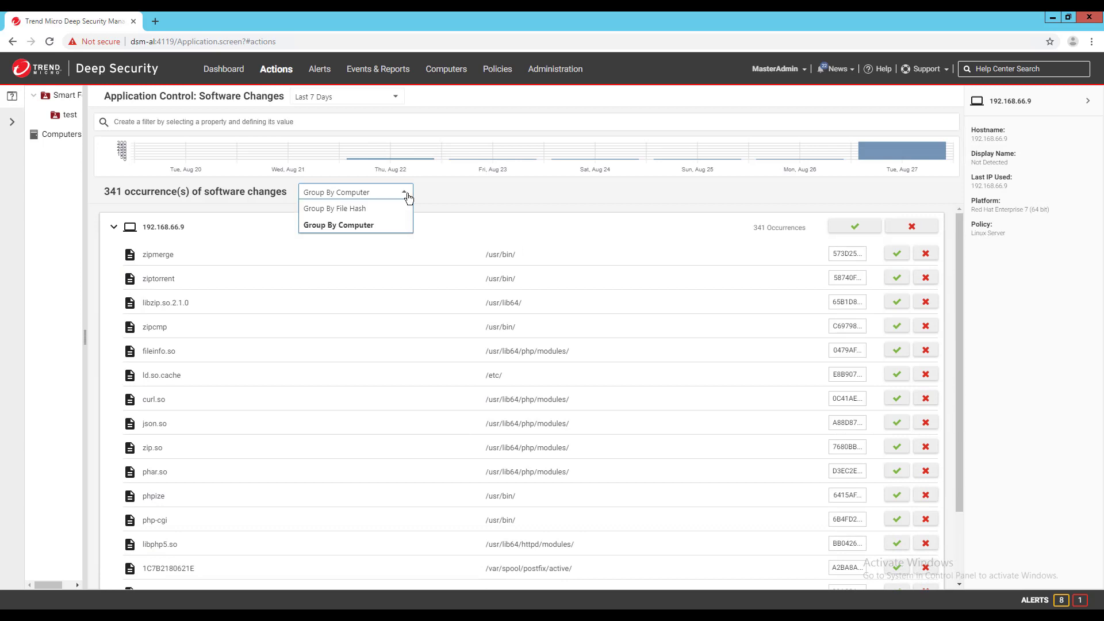
left_click(337, 210)
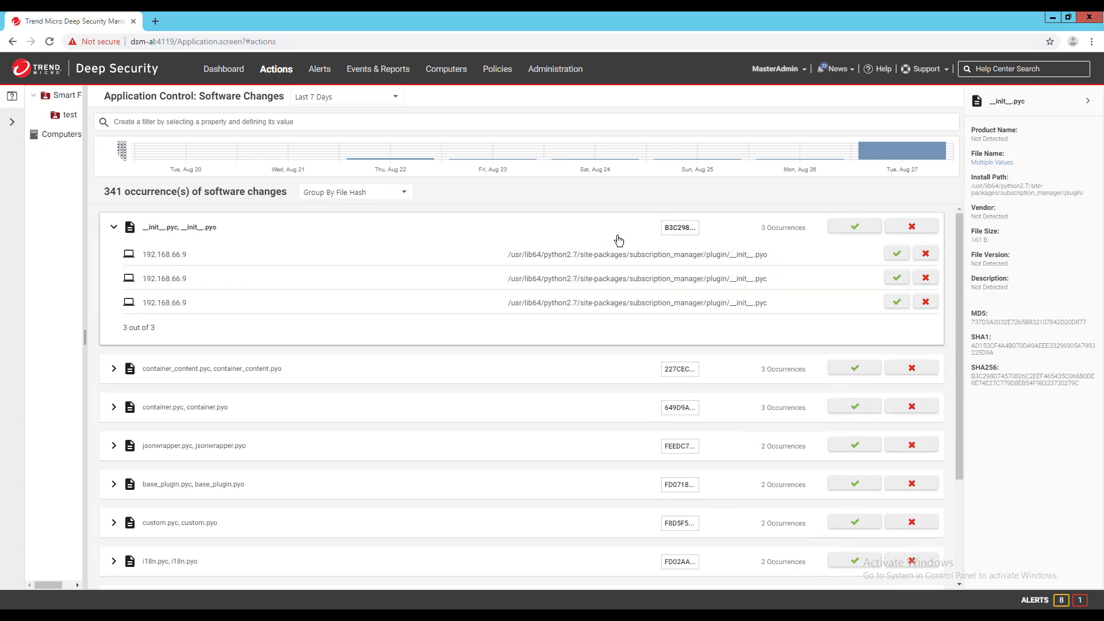
left_click(855, 226)
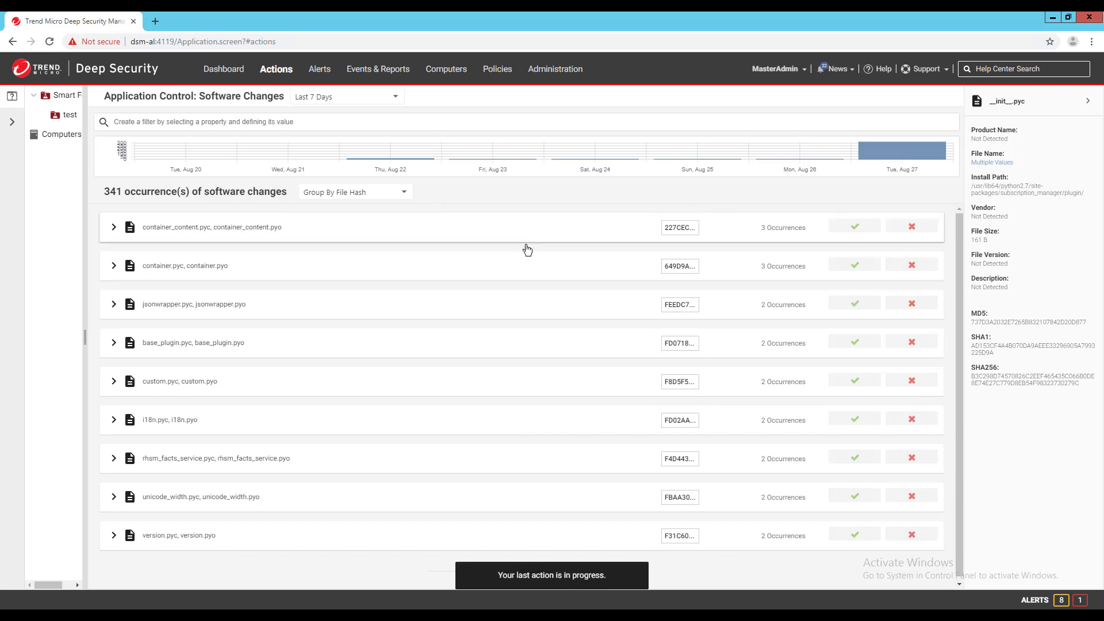
Open ruleset 192.168.66.9_2's properties and view its Rules list
left_click(492, 70)
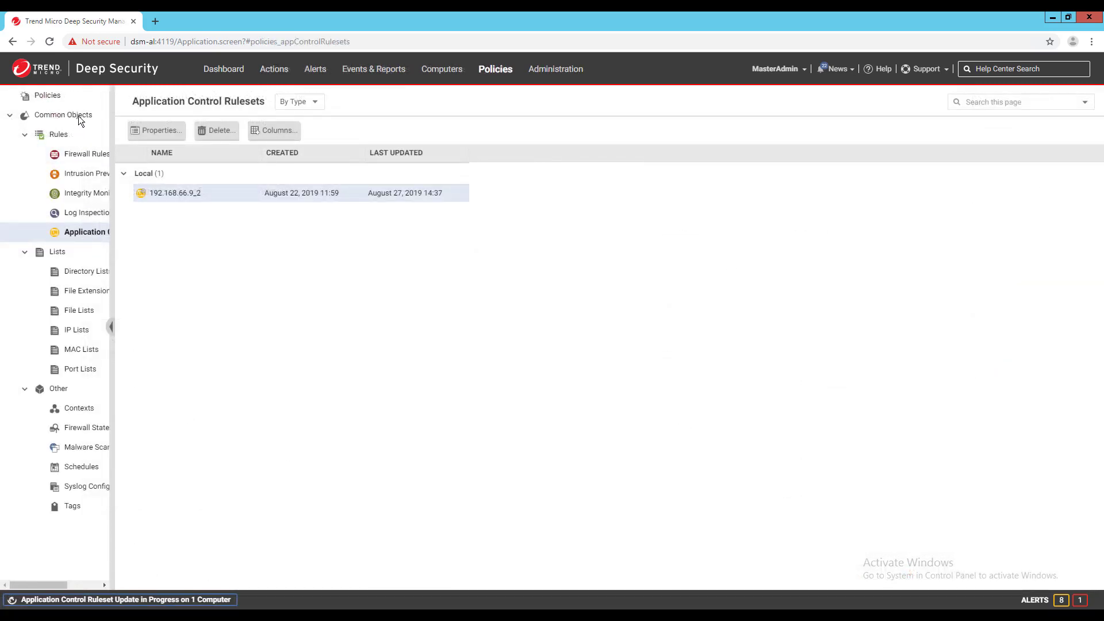
left_click(81, 233)
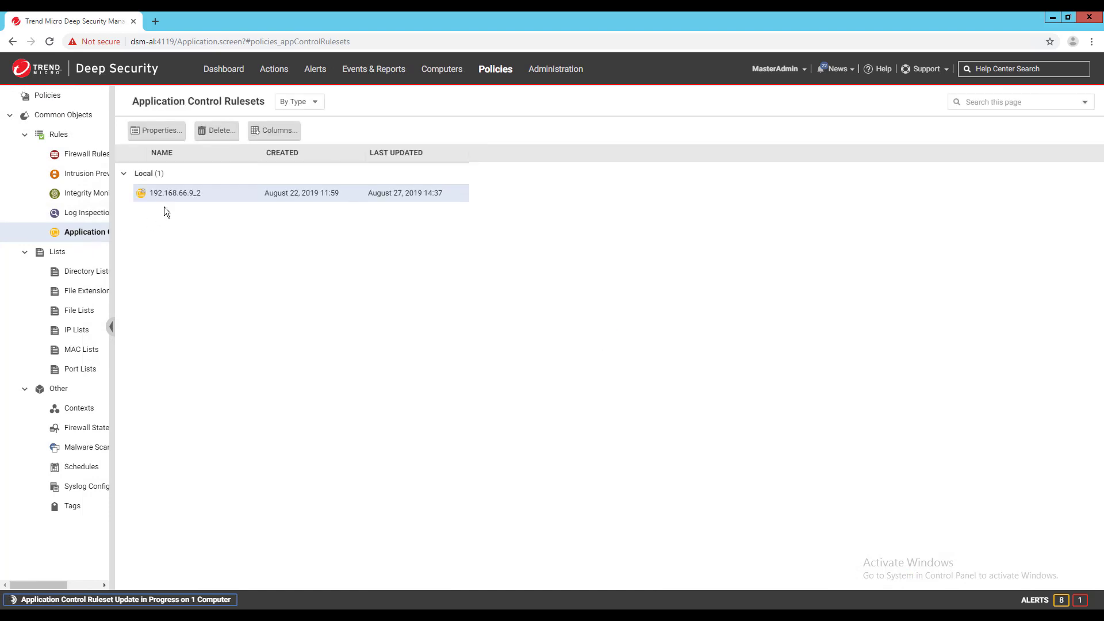
left_click(165, 136)
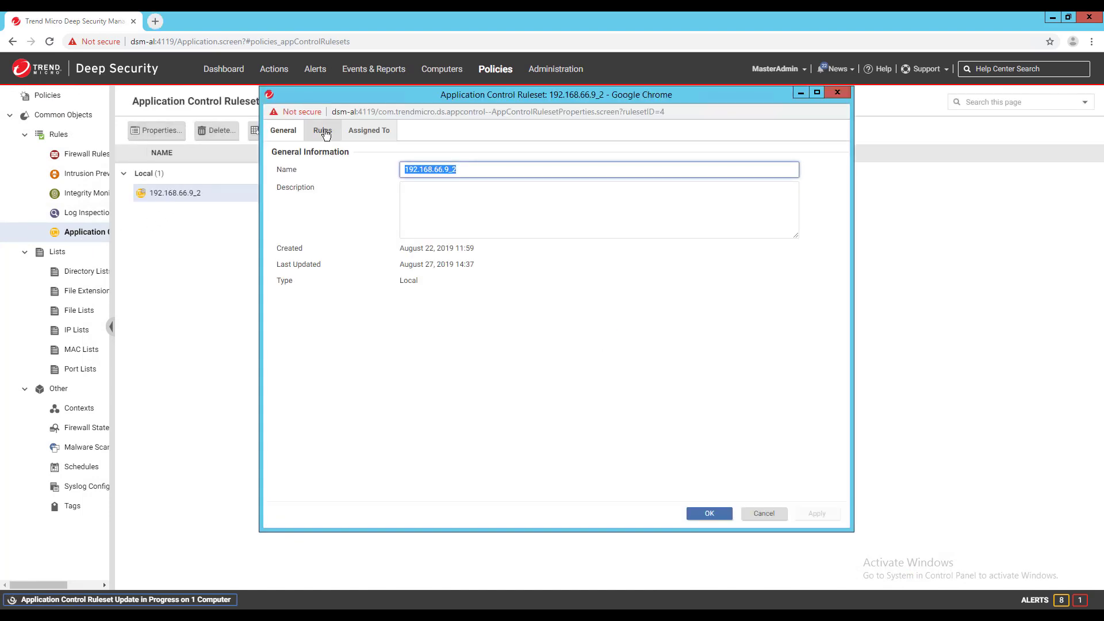
left_click(323, 131)
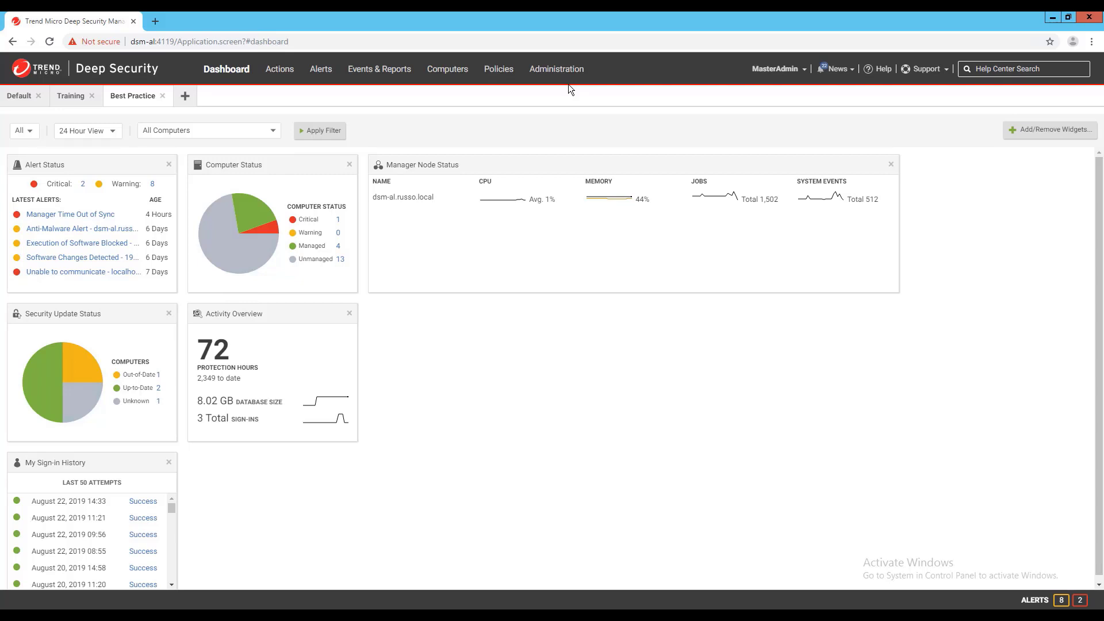
Create API key 'ApplicationControl' with the Full Access role and select its secret key
left_click(566, 69)
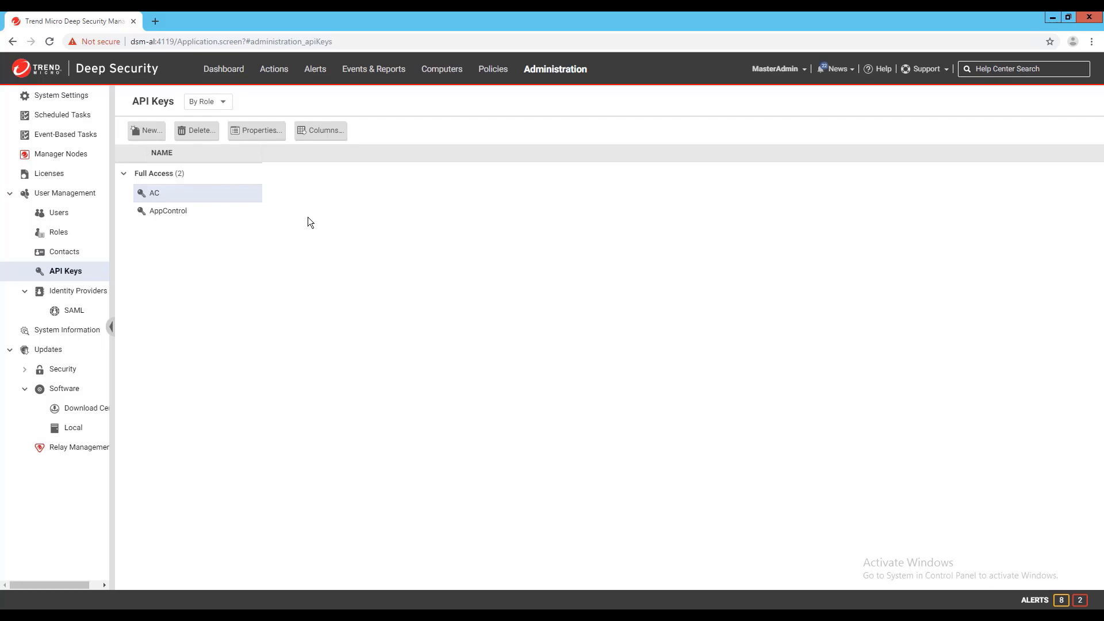
left_click(144, 137)
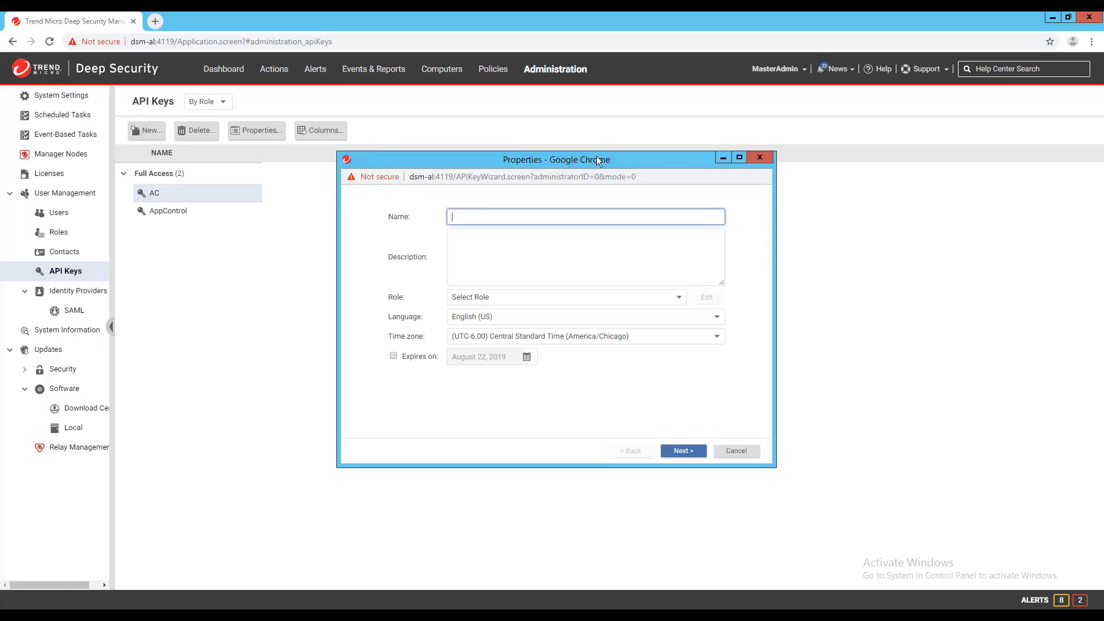
type("ApplicationControl")
key("Tab")
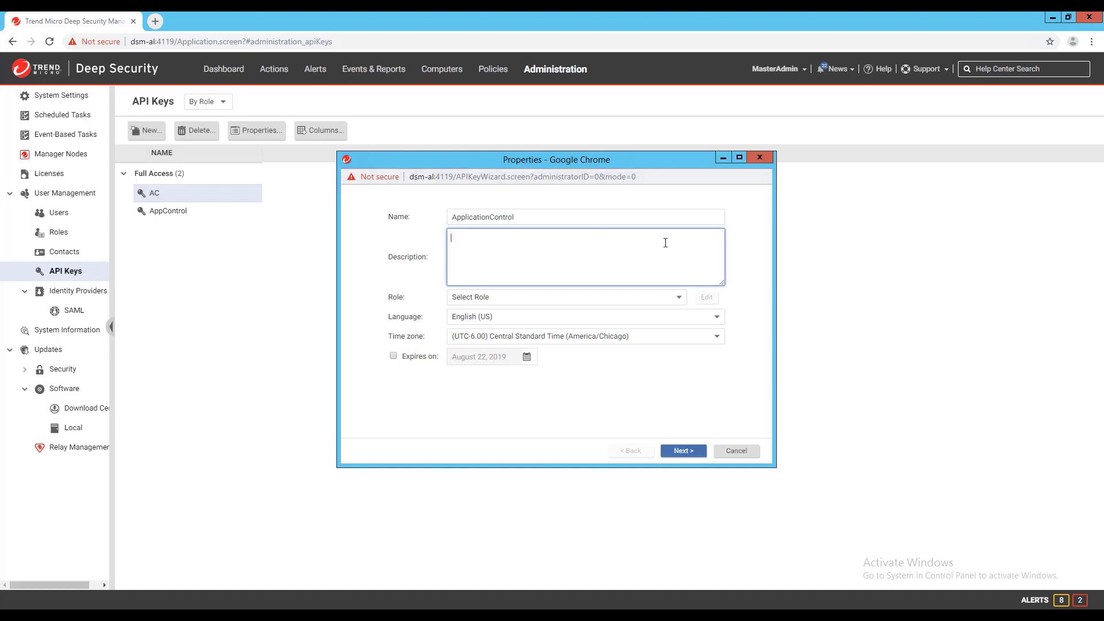
left_click(595, 306)
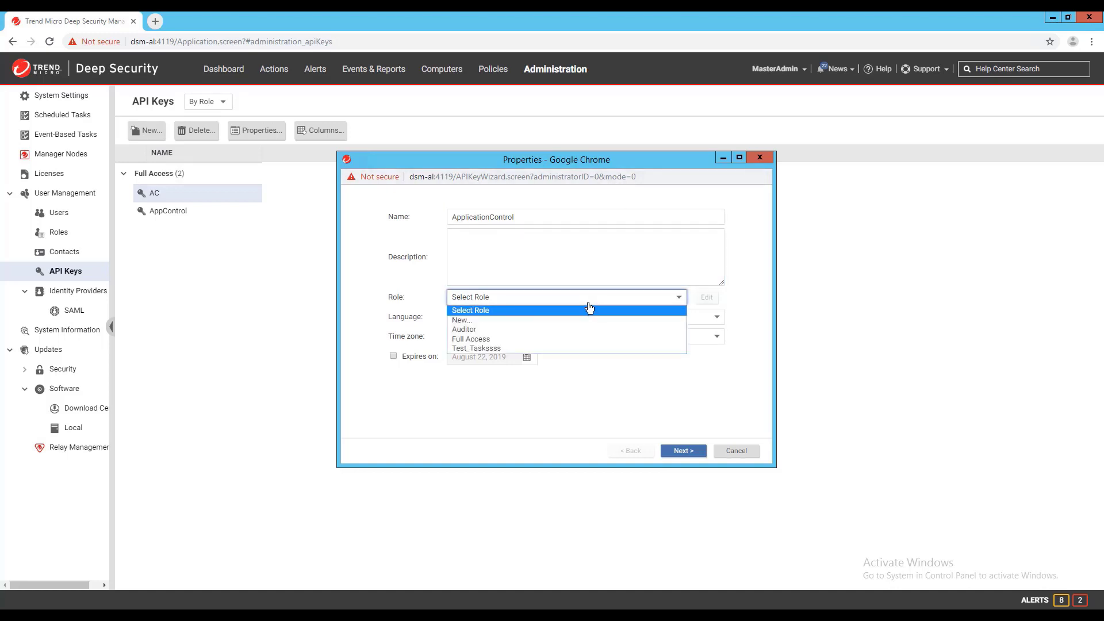
left_click(485, 339)
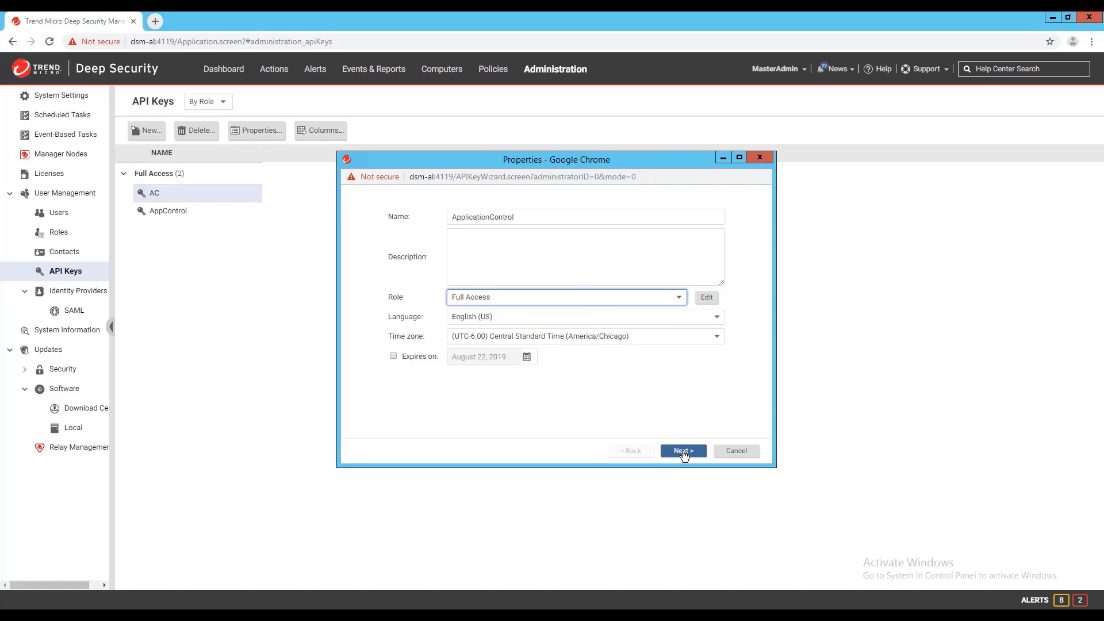
left_click(684, 452)
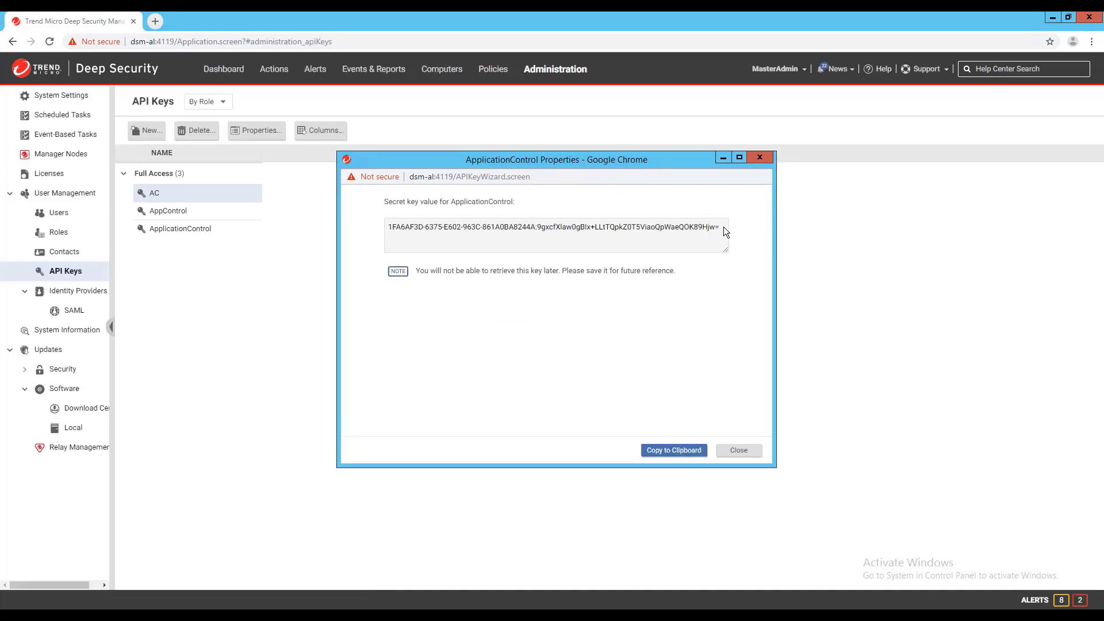
left_click_drag(723, 228, 352, 232)
key("ctrl+c")
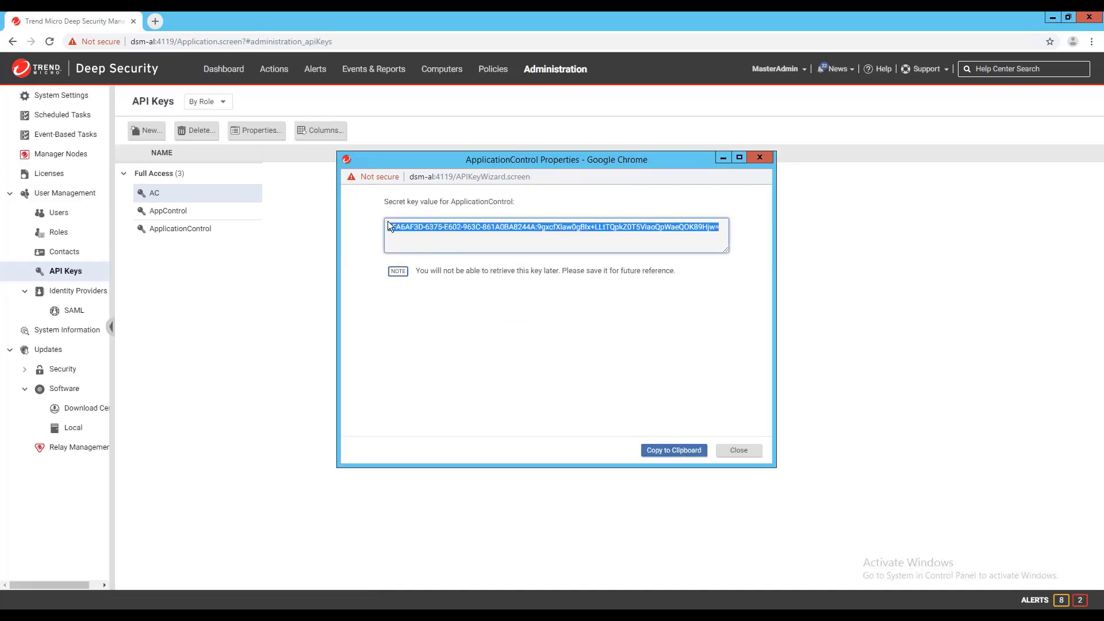
In Postman, add headers api-secret-key with the pasted secret and api-version v1
left_click(744, 453)
key("alt+Tab")
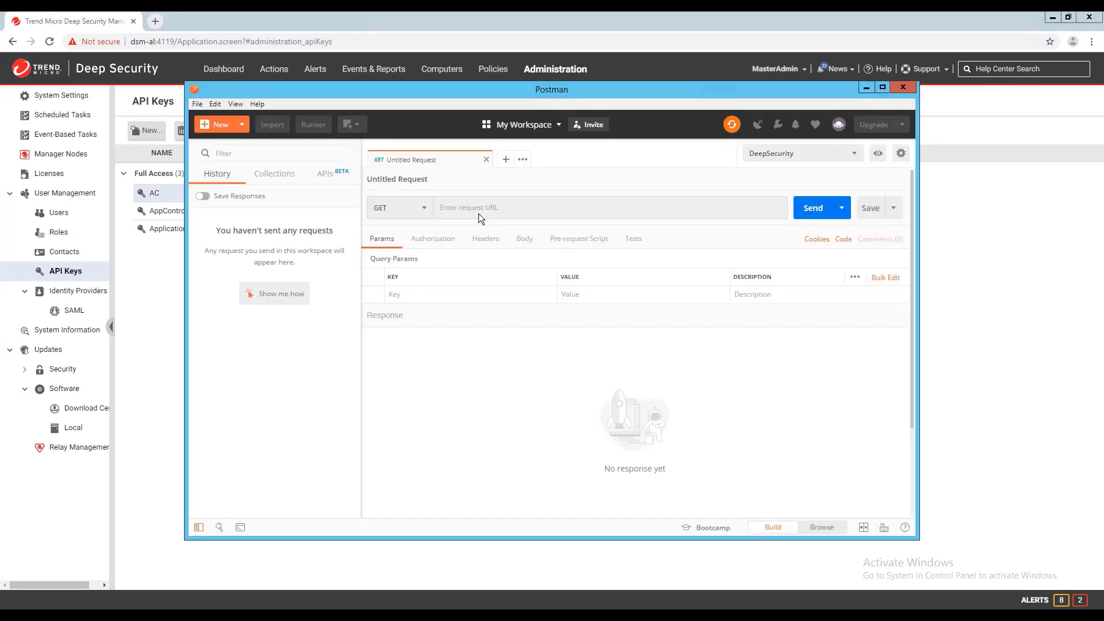
left_click(485, 238)
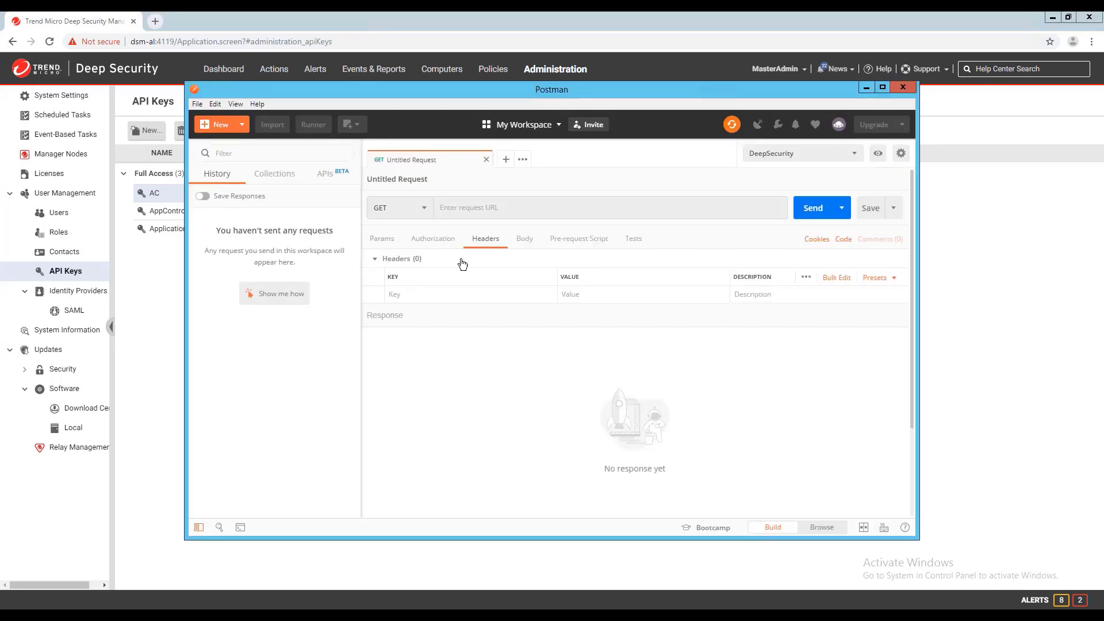
left_click(433, 293)
type("ap")
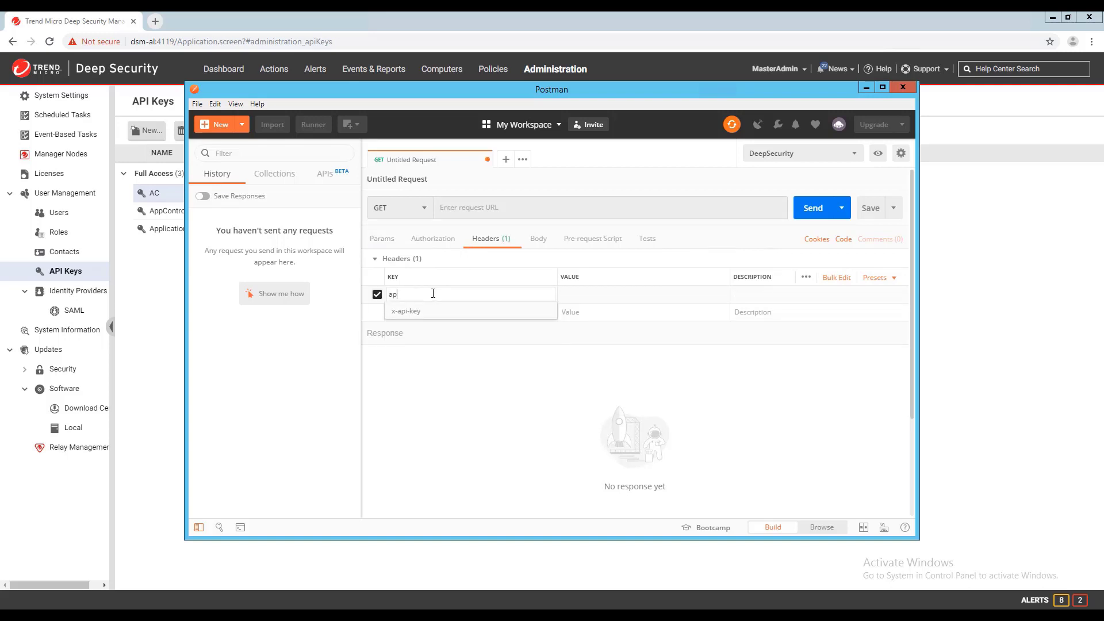
type("i-secret-key")
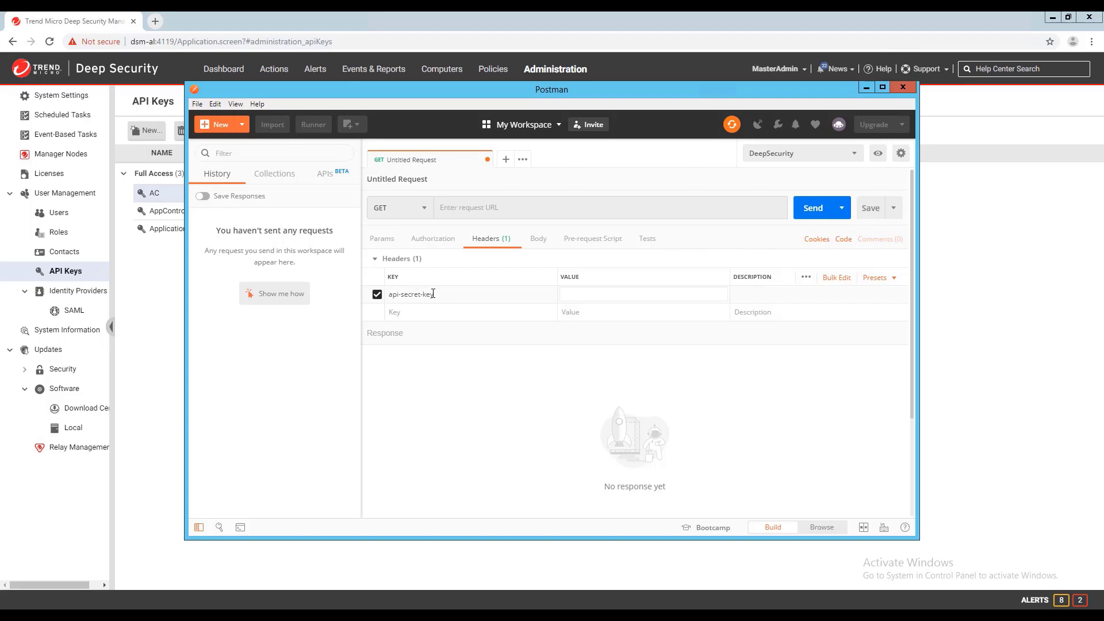
key("ctrl+v")
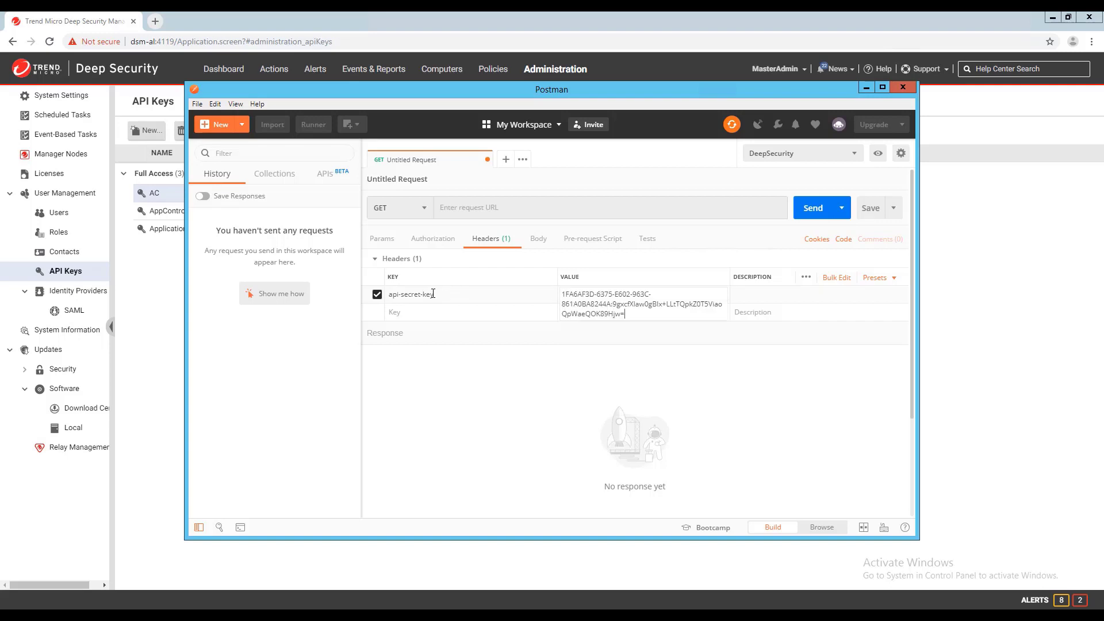
key("Tab")
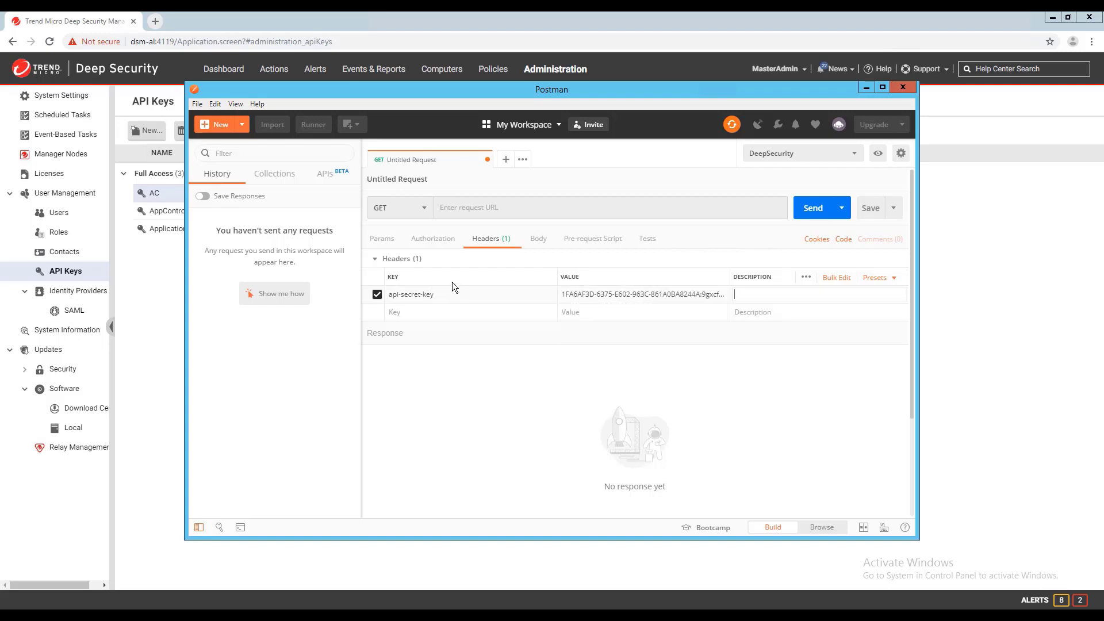
left_click(440, 313)
type("api-")
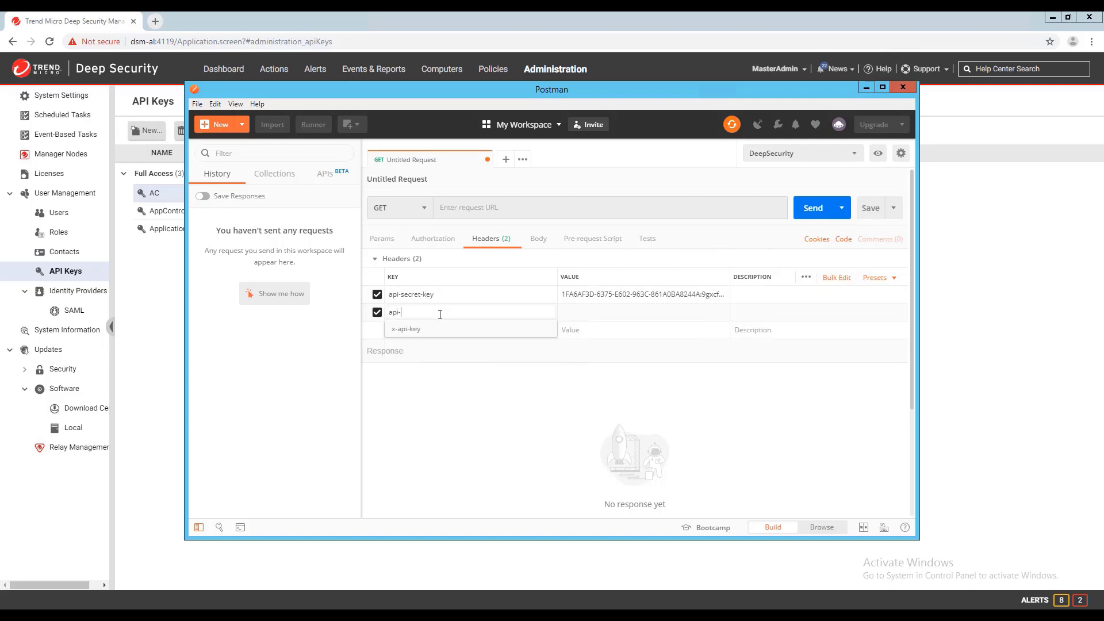
type("version")
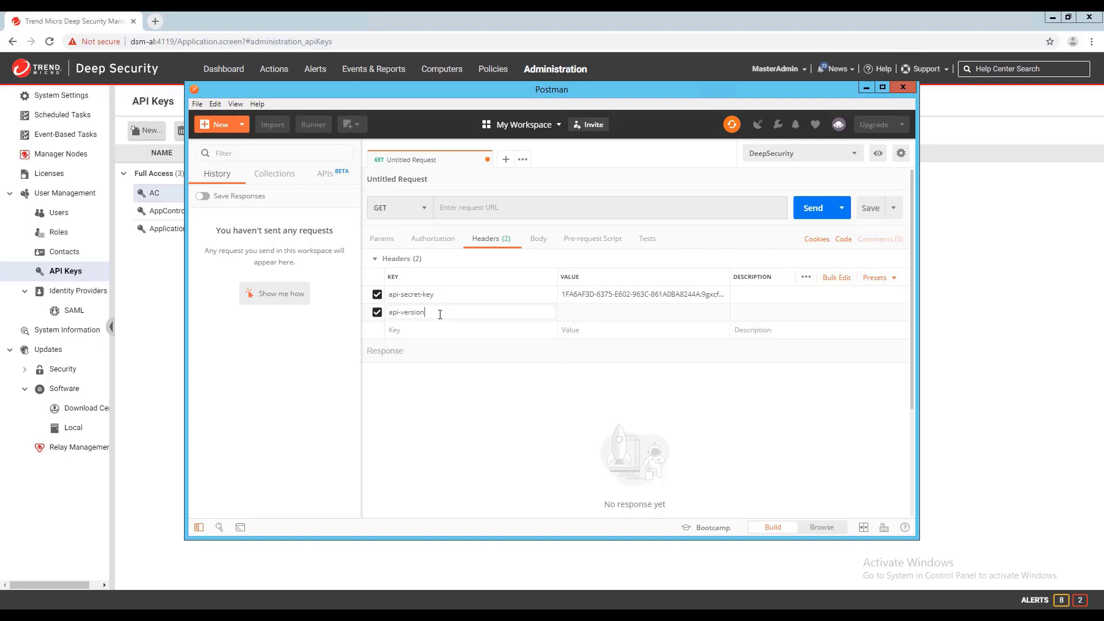
type("v1")
left_click(529, 204)
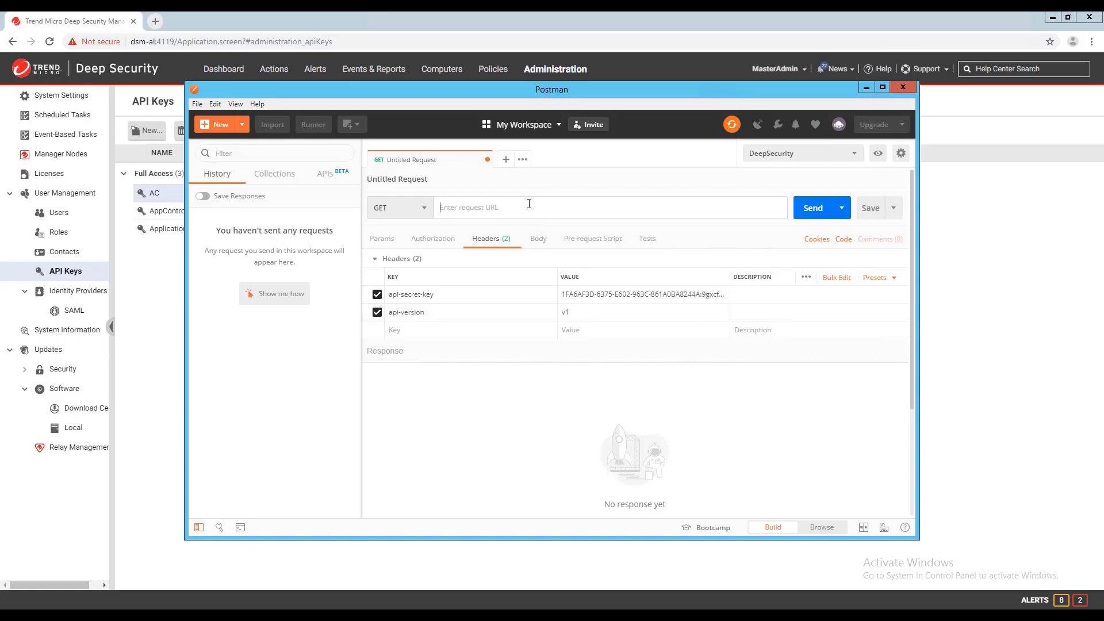
type("https://dsm-al:4119/api/rulesets")
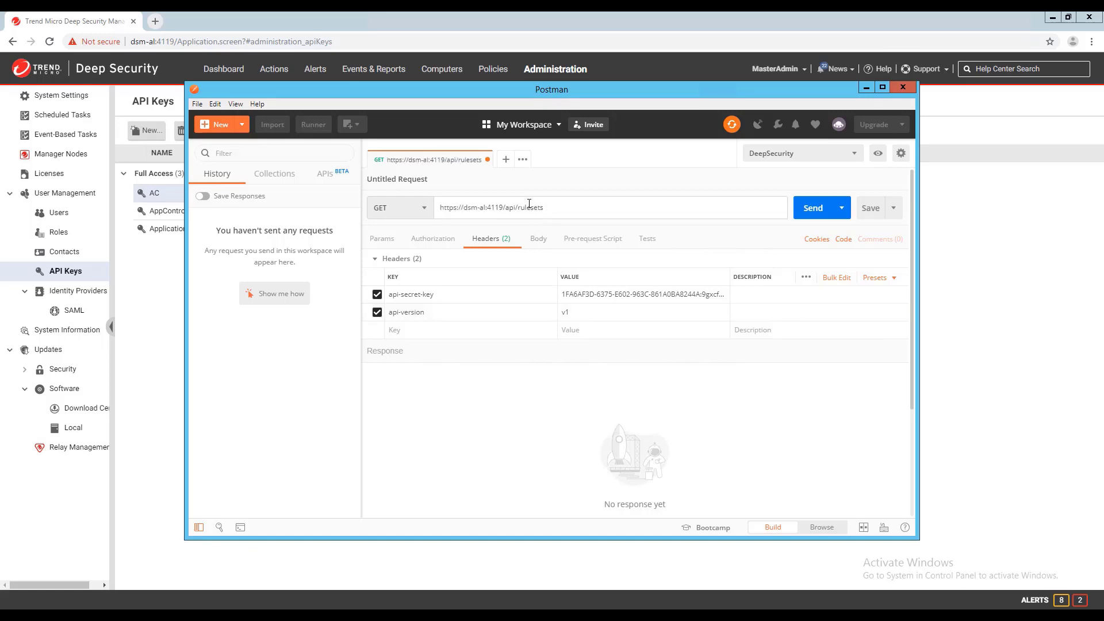
key("Return")
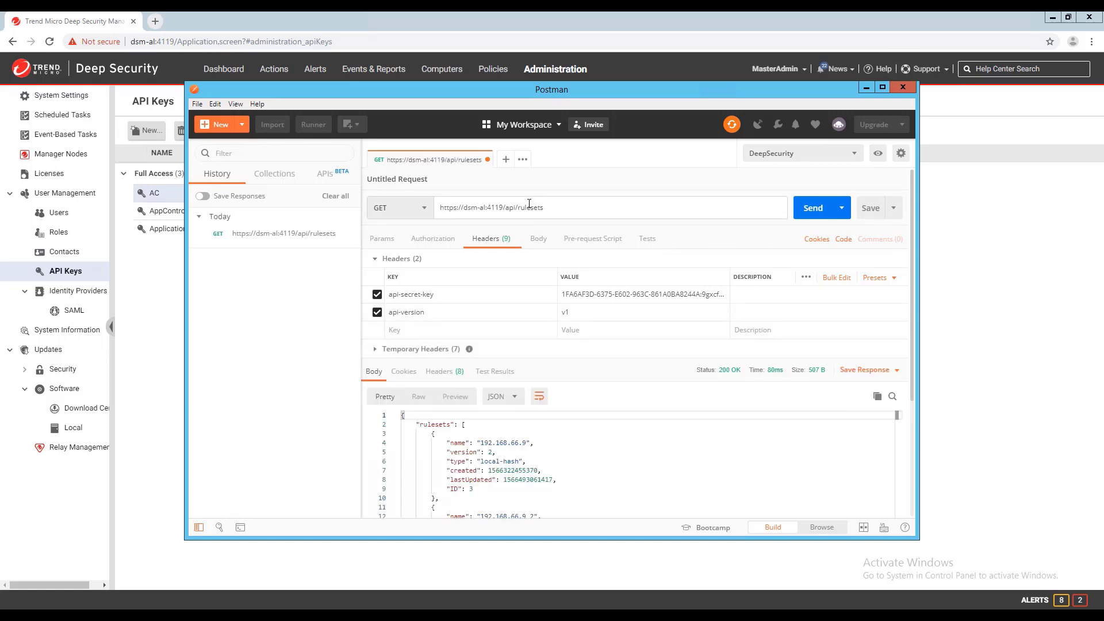
scroll(706, 405, "down", 3)
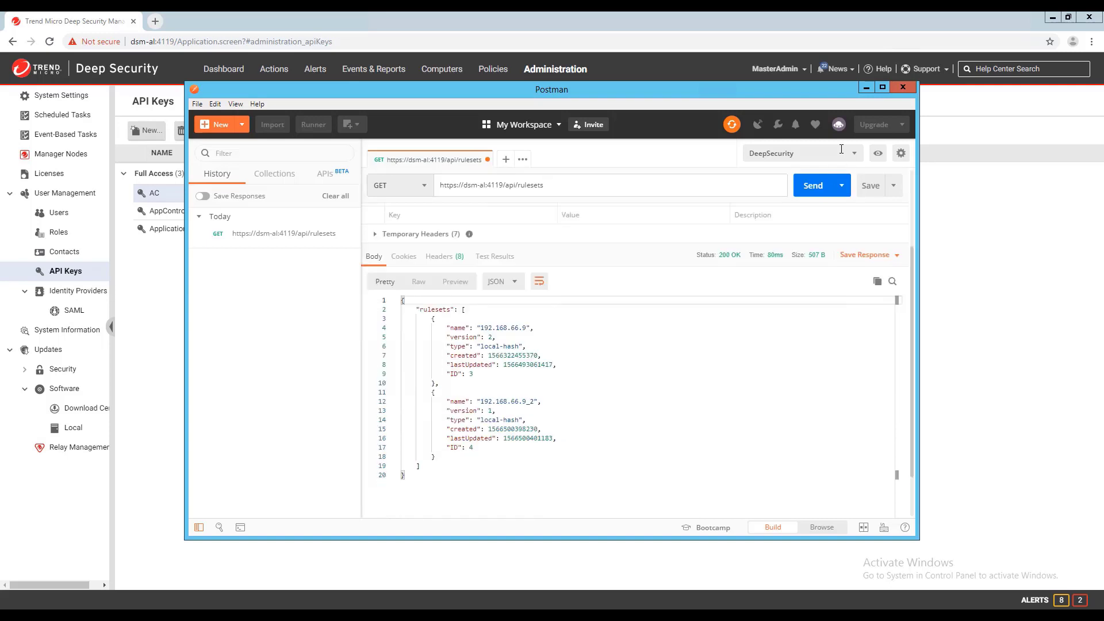
left_click(882, 87)
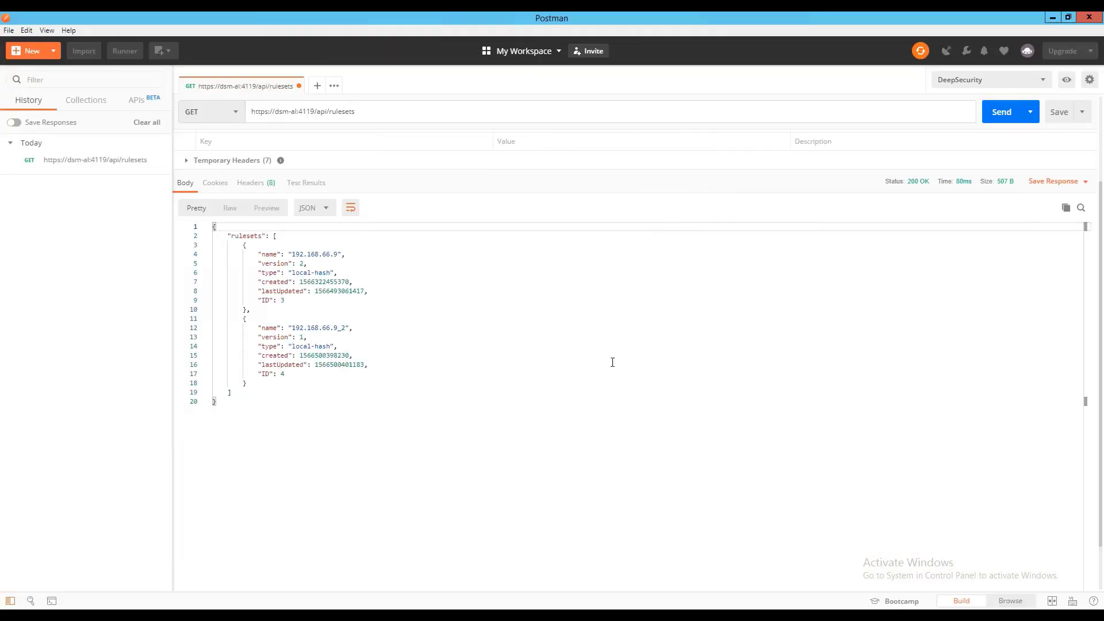
scroll(613, 362, "up", 1)
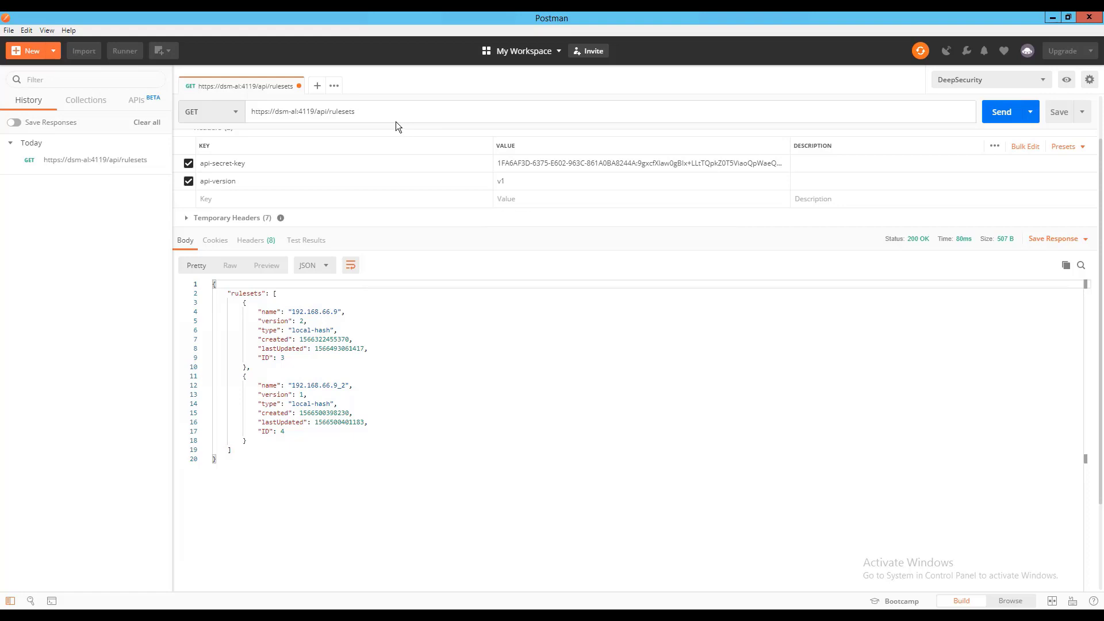
Append /3/rules to the URL and send to list ruleset 3's two rules
left_click_drag(297, 356, 257, 358)
left_click(301, 360)
left_click(379, 111)
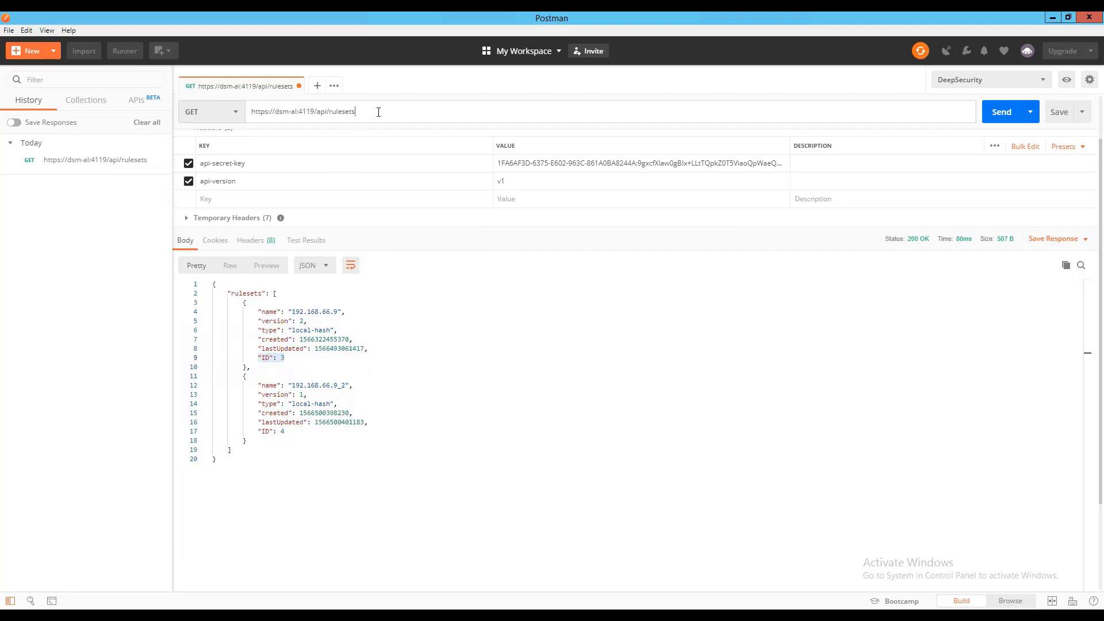
type("/3/rules")
key("Return")
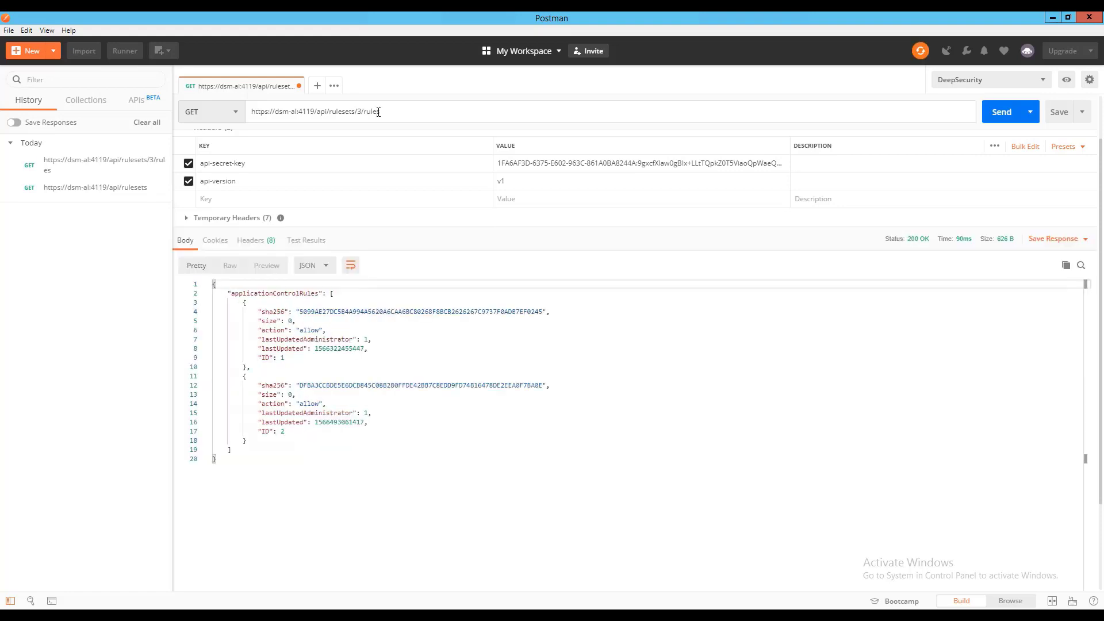